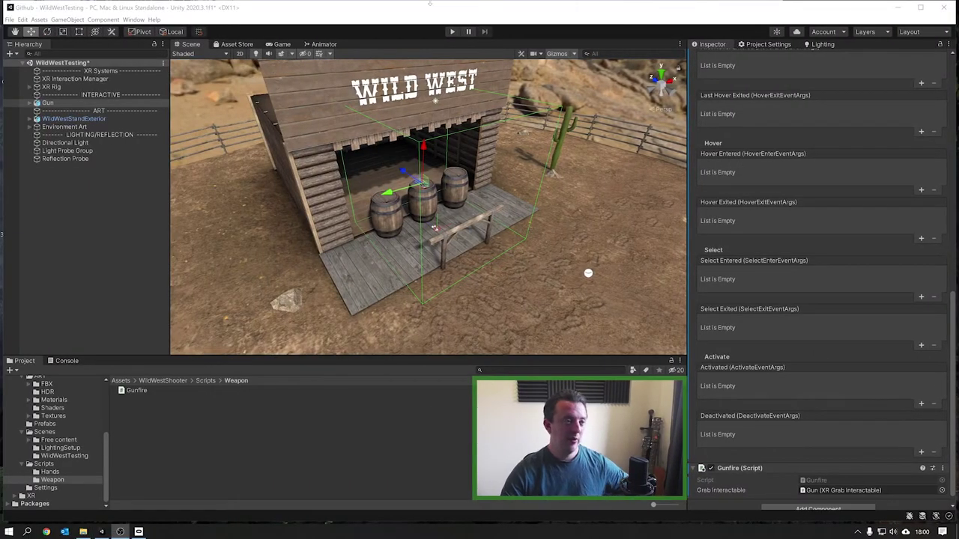
- Enter Play mode to test the WildWestTesting scene
left_click(452, 33)
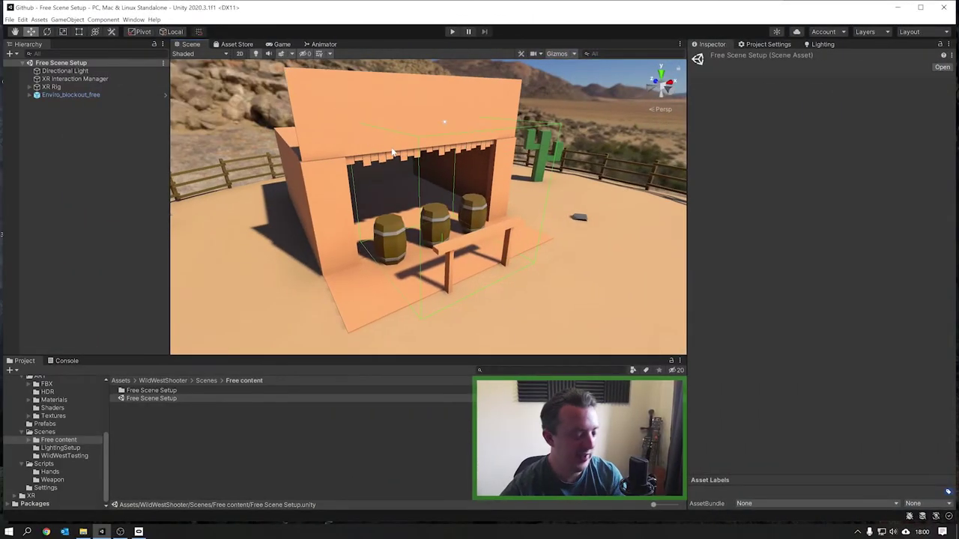
- Orbit toward the barrels and browse the Project tree to WildWestShooter > ART > FBX
left_click_drag(433, 161, 304, 255, "alt")
scroll(404, 149, "up", 5)
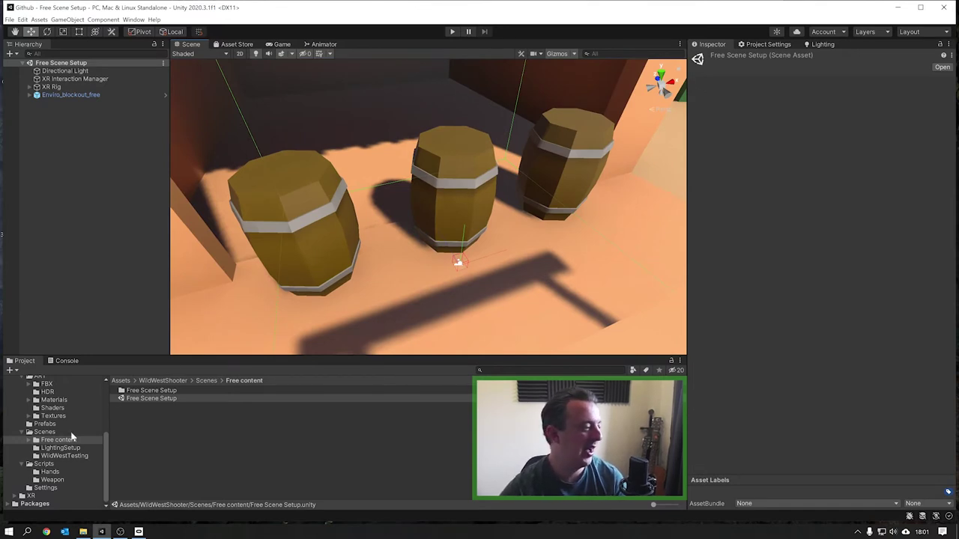
scroll(60, 431, "up", 2)
left_click(39, 416)
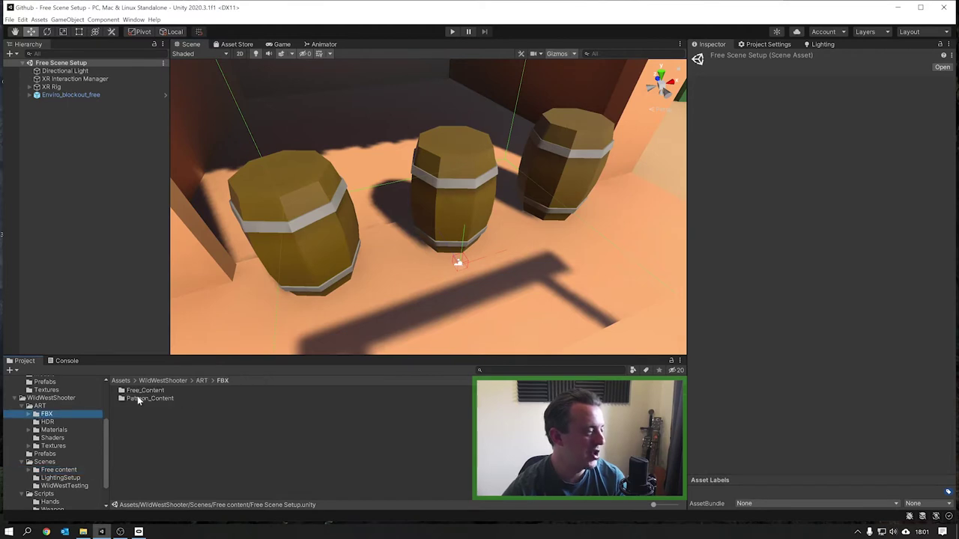
left_click(65, 398)
left_click(62, 407)
left_click(71, 414)
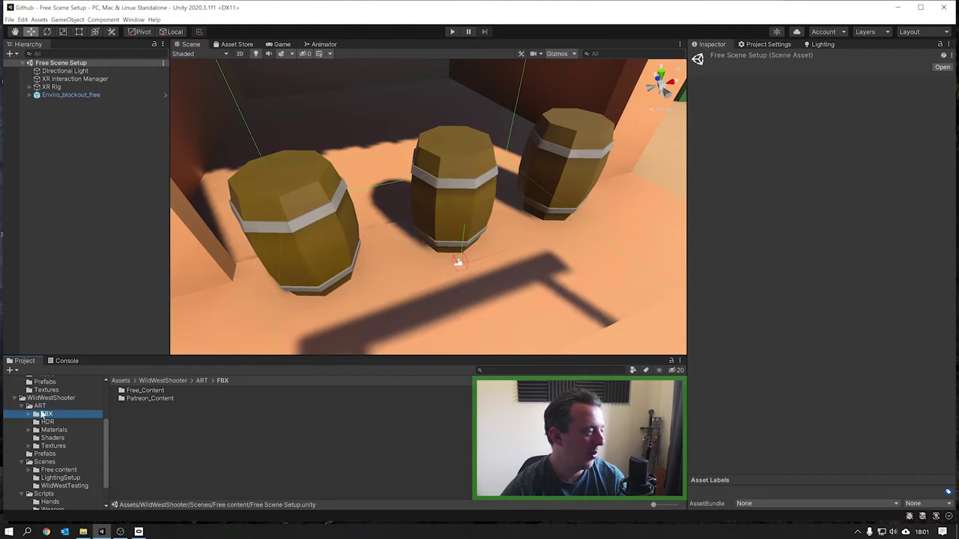
- Open the Free_Content folder and inspect the Gun_Free model in the preview
double_click(143, 391)
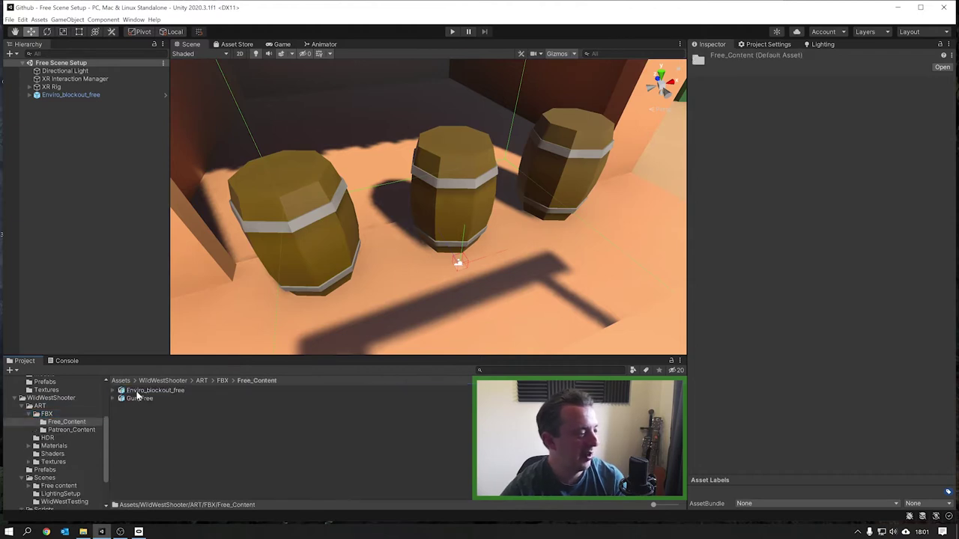
left_click(137, 400)
left_click_drag(832, 359, 539, 367)
scroll(816, 187, "down", 5)
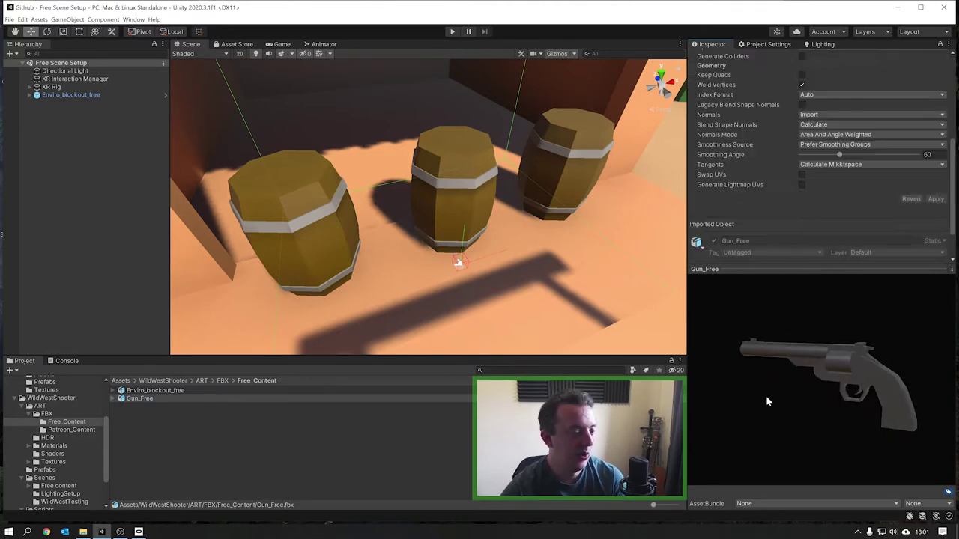
left_click_drag(750, 352, 816, 359)
- Place Gun_Free in the scene and raise it onto the barrel at 0.068, 1.141, 0.404
left_click_drag(143, 399, 88, 177)
right_click_drag(398, 187, 330, 258)
left_click_drag(327, 255, 304, 168)
right_click_drag(304, 169, 387, 170)
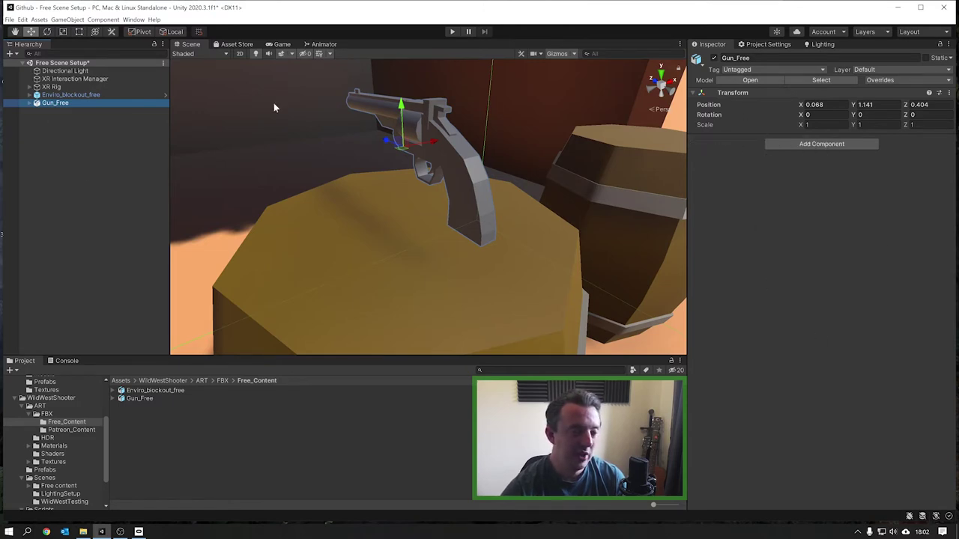
- Expand Gun_Free to inspect its body, hammer and trigger meshes
left_click(30, 103)
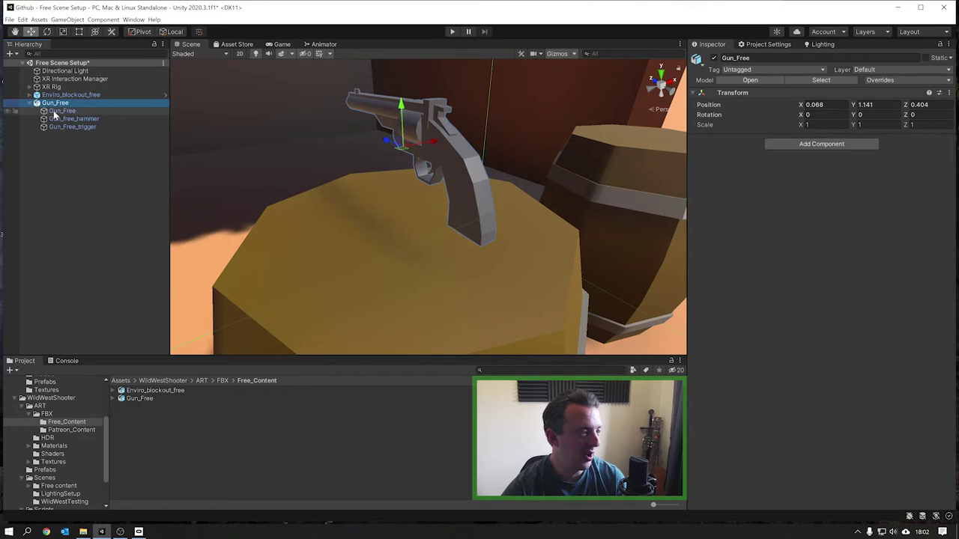
left_click(57, 111)
left_click(60, 119)
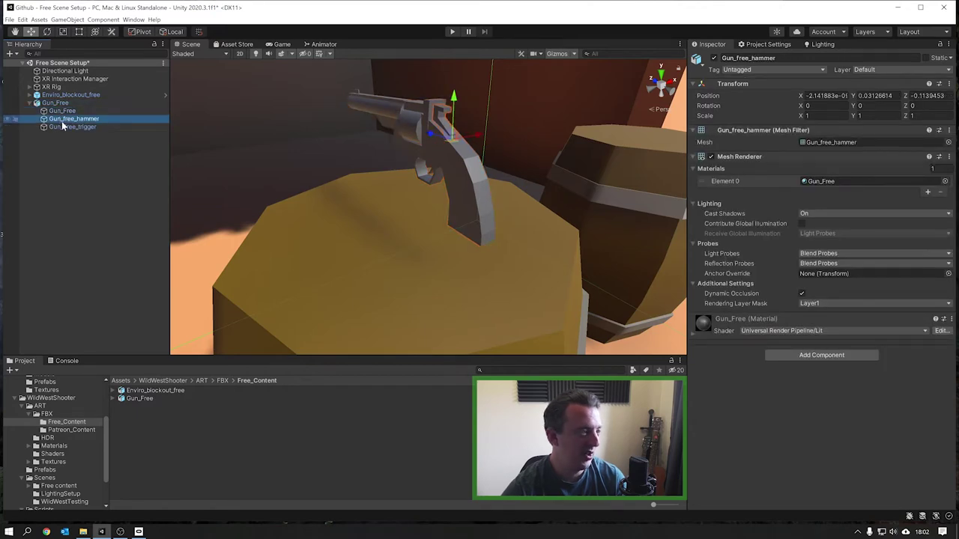
left_click(63, 126)
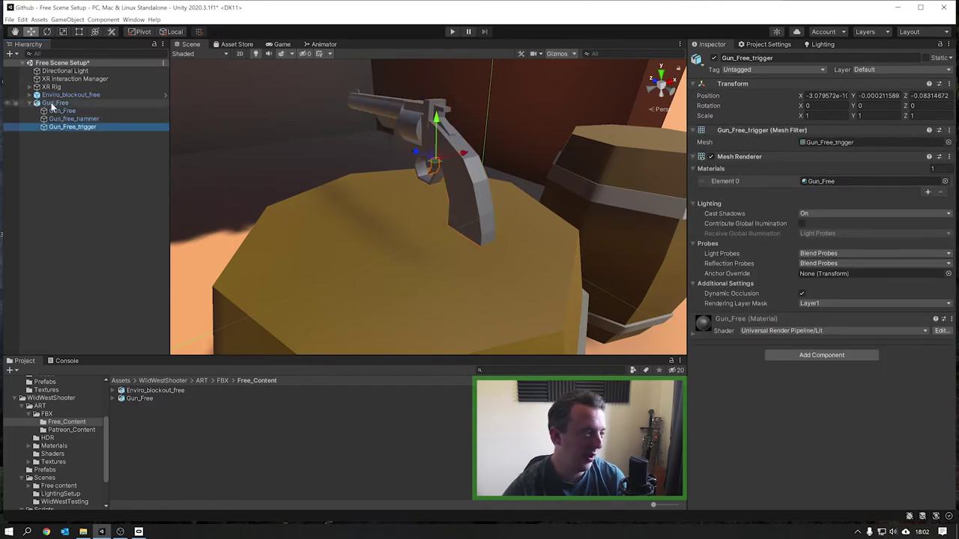
left_click(52, 103)
left_click(29, 104)
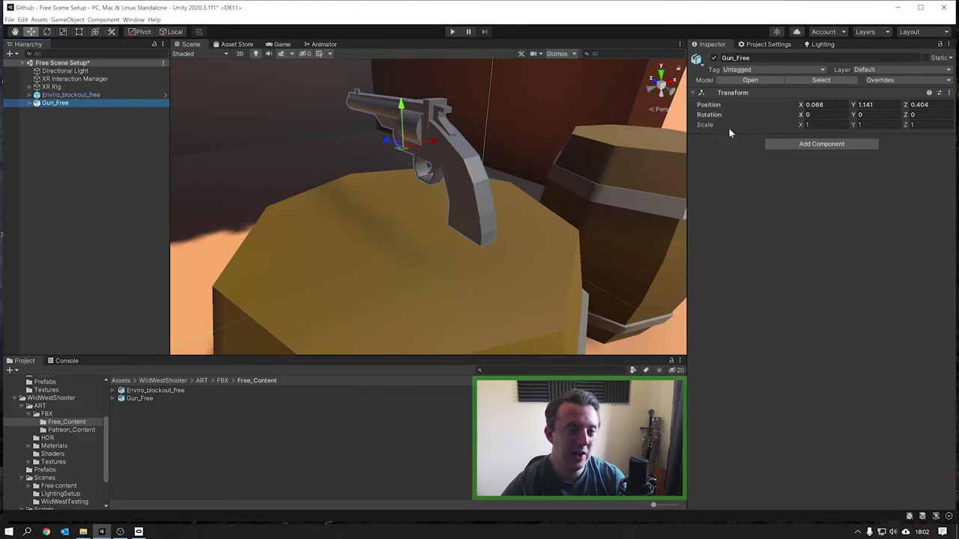
- Create an empty object in the Hierarchy and name it GunParent
left_click(73, 165)
right_click(73, 165)
left_click(105, 265)
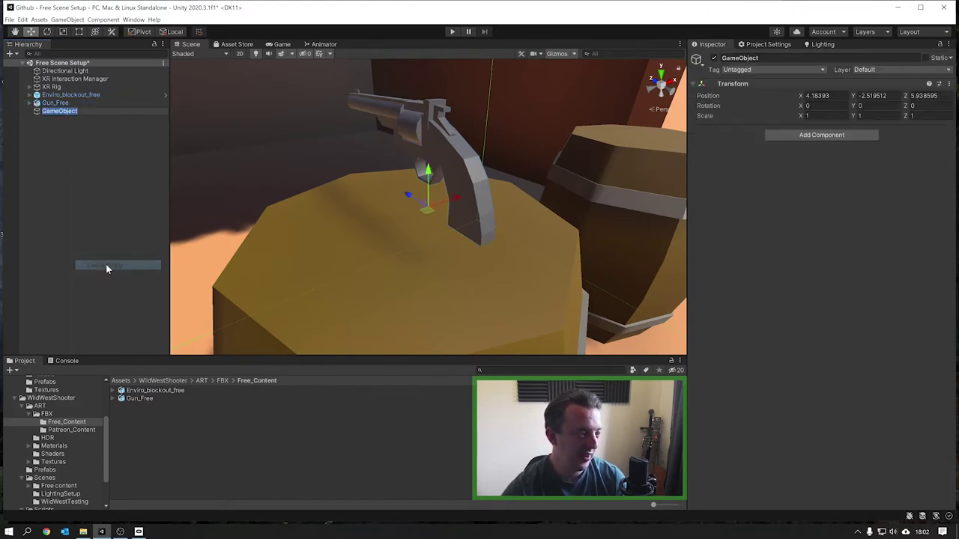
type("2GunPArent")
key("Return")
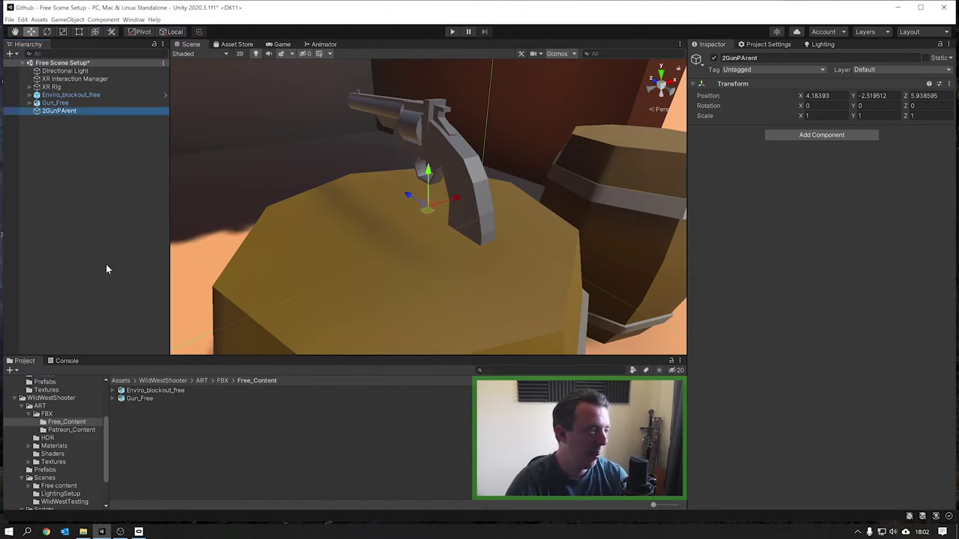
key("F2")
key("Home")
key("Delete")
key("Right")
key("Right")
key("Right")
key("Right")
key("Delete")
key("Return")
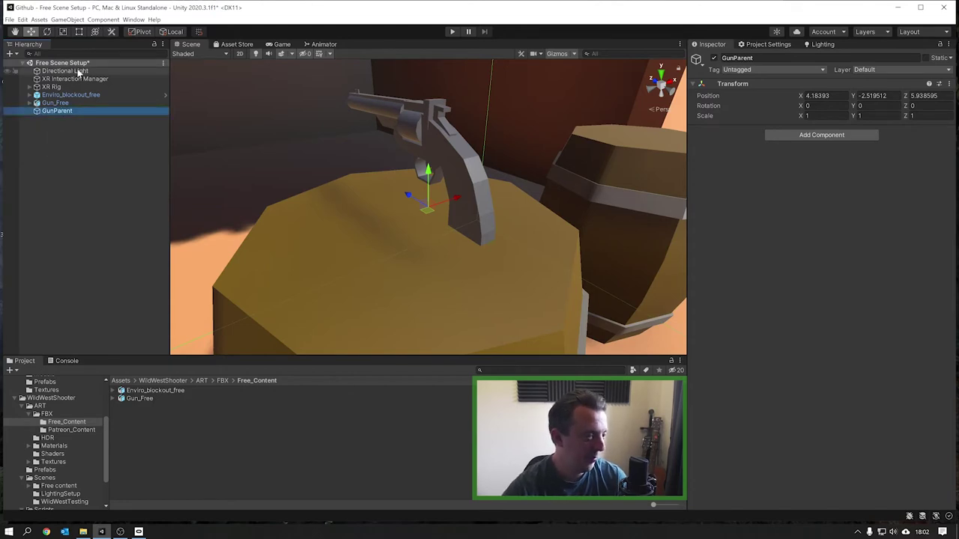
- Parent GunParent under Gun_Free and reset its transform to the gun's origin
left_click_drag(60, 110, 62, 103)
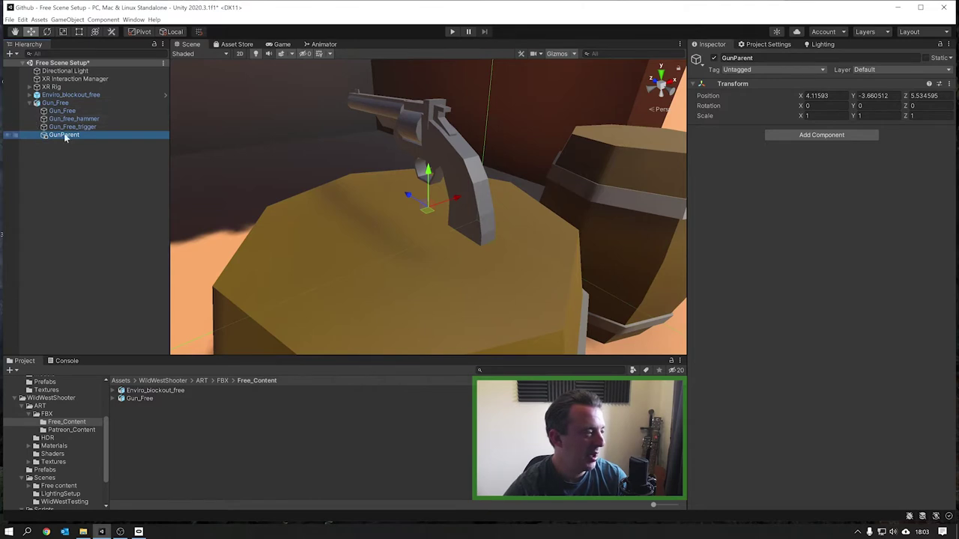
left_click(948, 84)
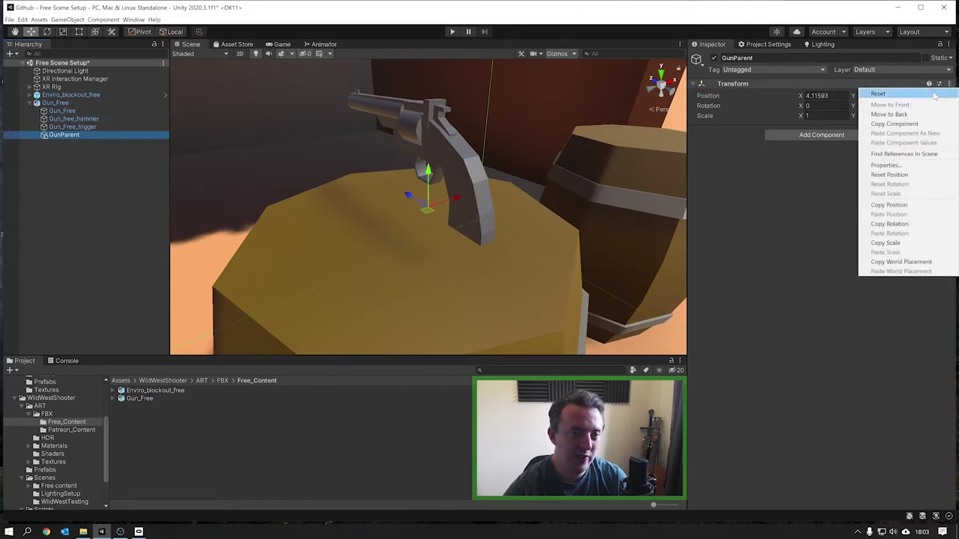
left_click(929, 95)
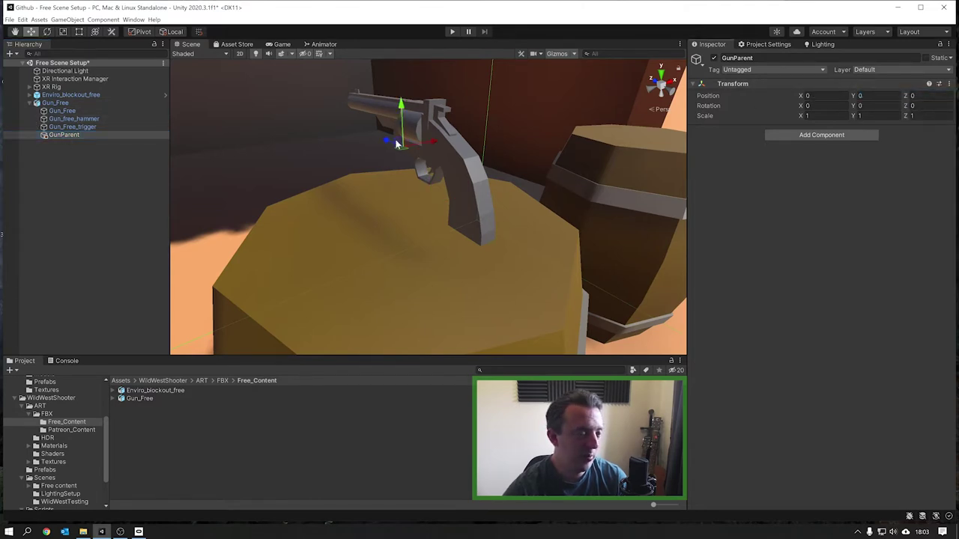
right_click_drag(423, 169, 463, 167)
- Move GunParent back to the root and make Gun_Free its child
left_click_drag(88, 135, 29, 111)
left_click(29, 103)
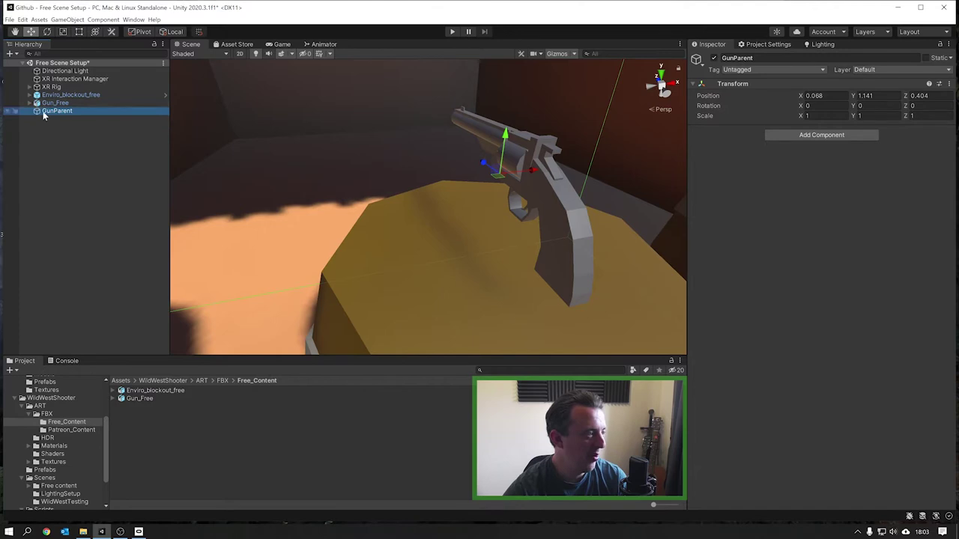
left_click(54, 104)
left_click_drag(54, 104, 64, 112)
left_click(57, 103)
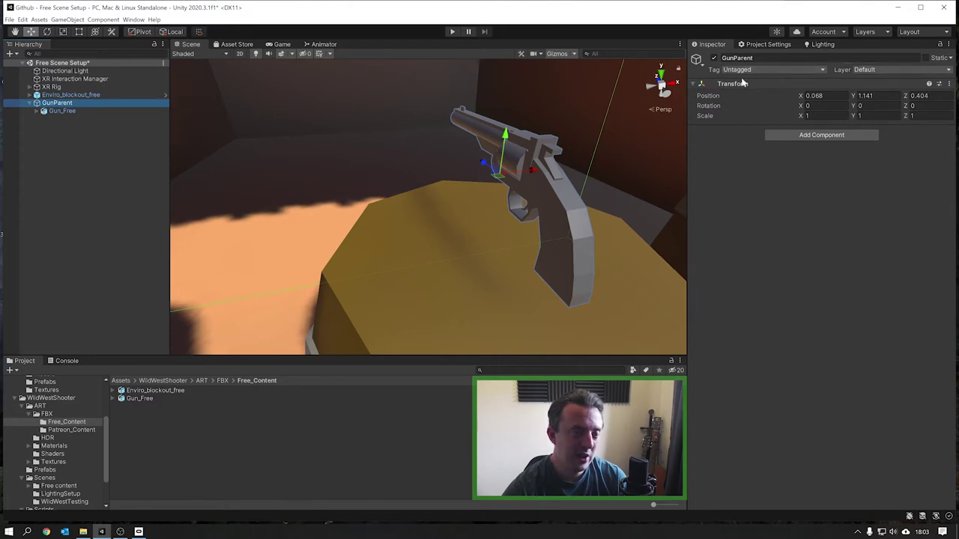
left_click(75, 111)
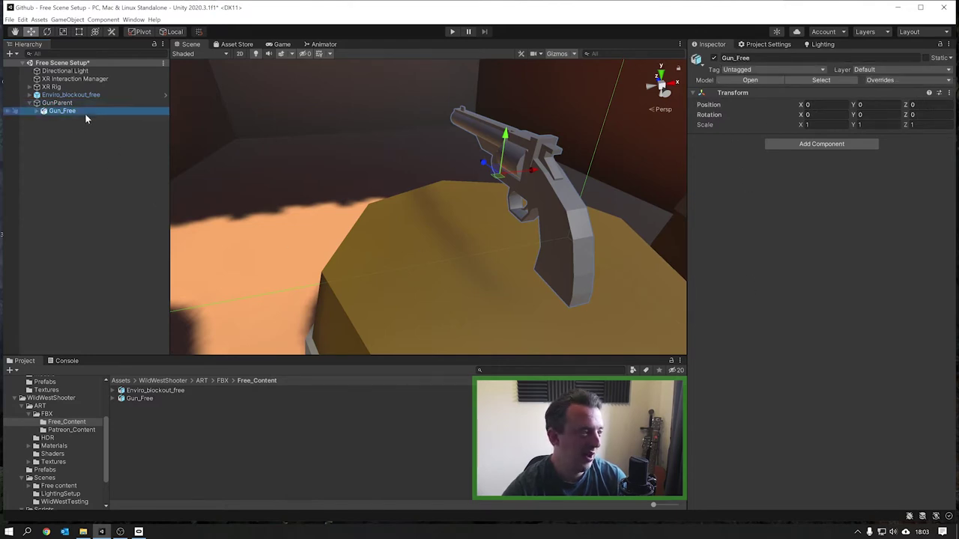
left_click(715, 57)
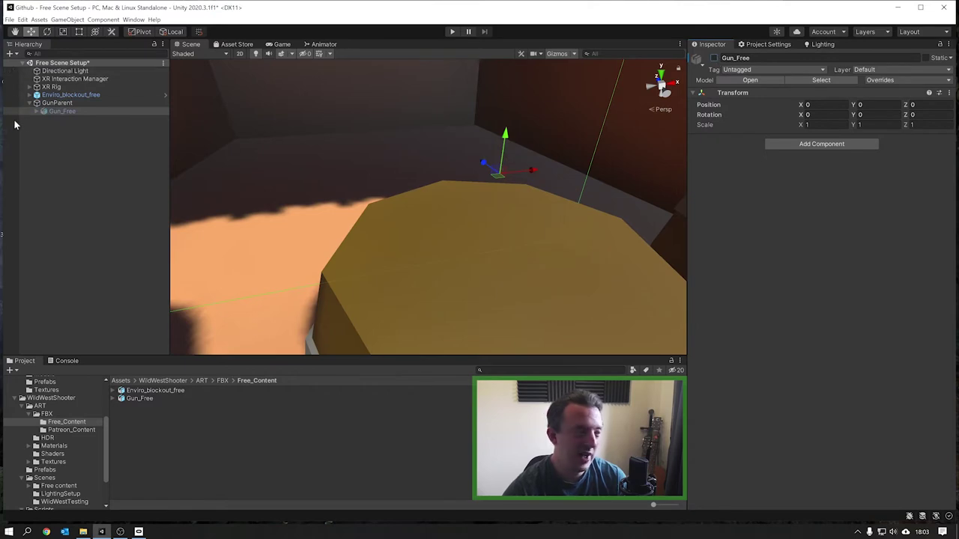
left_click(714, 58)
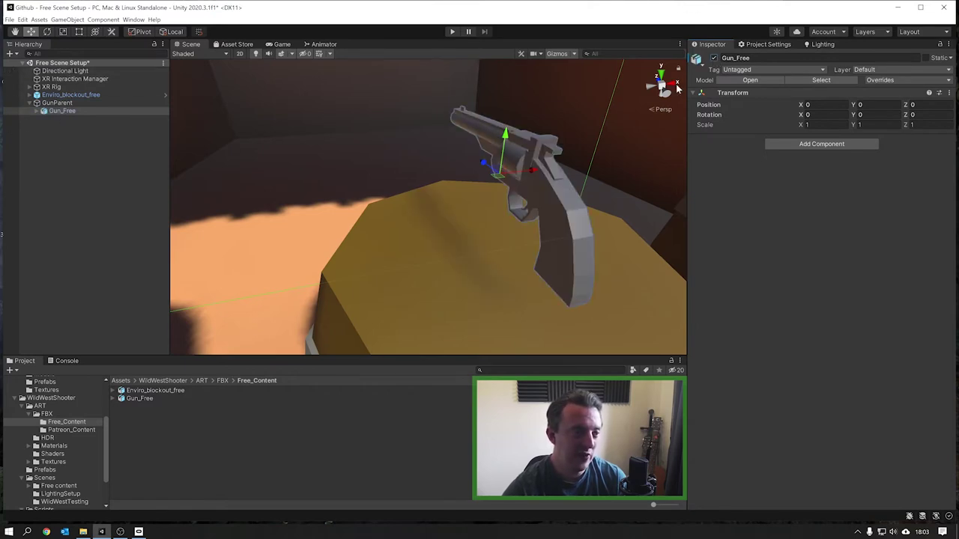
left_click(57, 102)
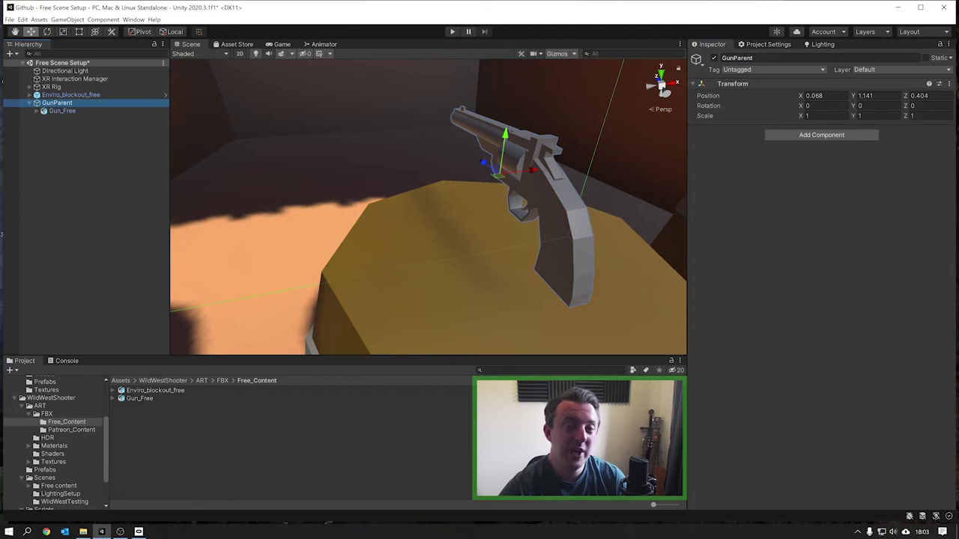
- Add an XR Grab Interactable to GunParent and turn off Rigidbody gravity
left_click(822, 135)
type("xr gra")
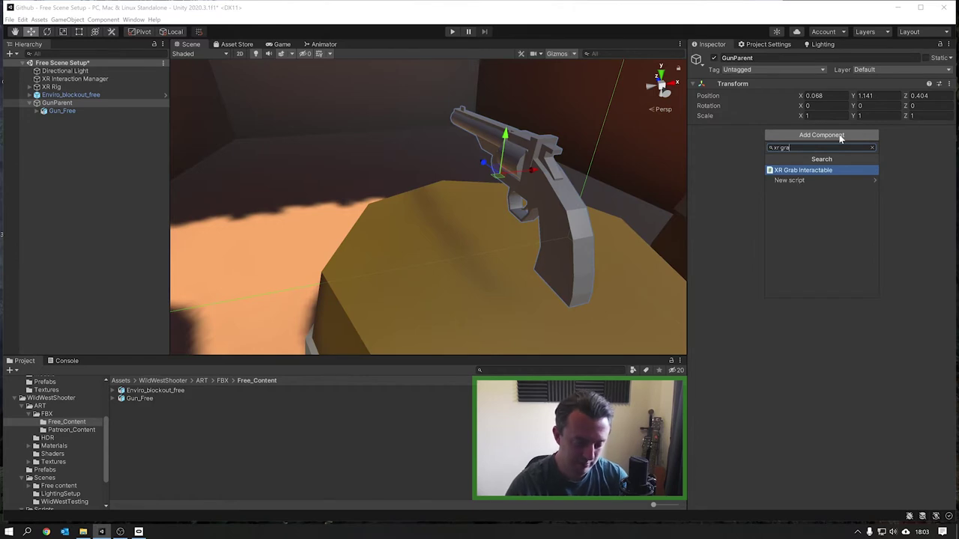
type("b")
key("Return")
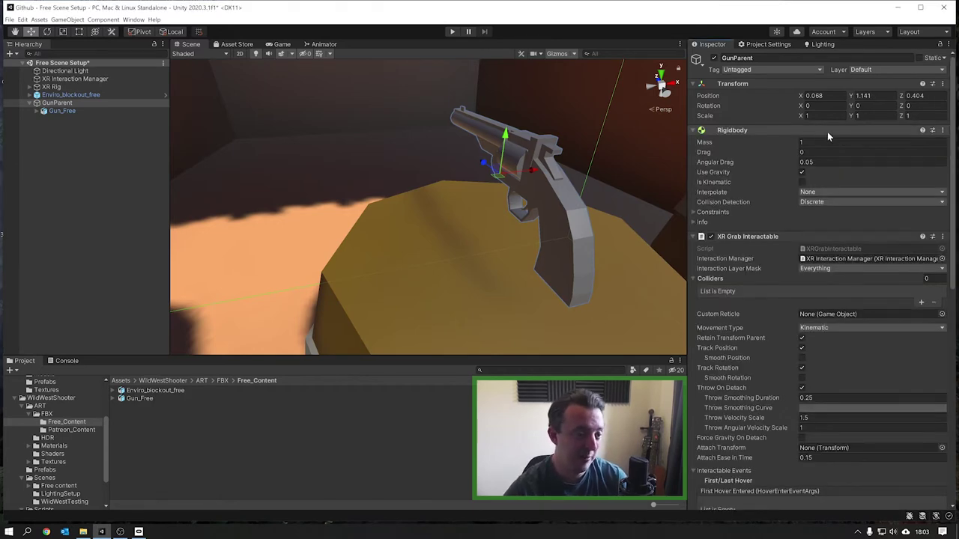
scroll(952, 186, "down", 10)
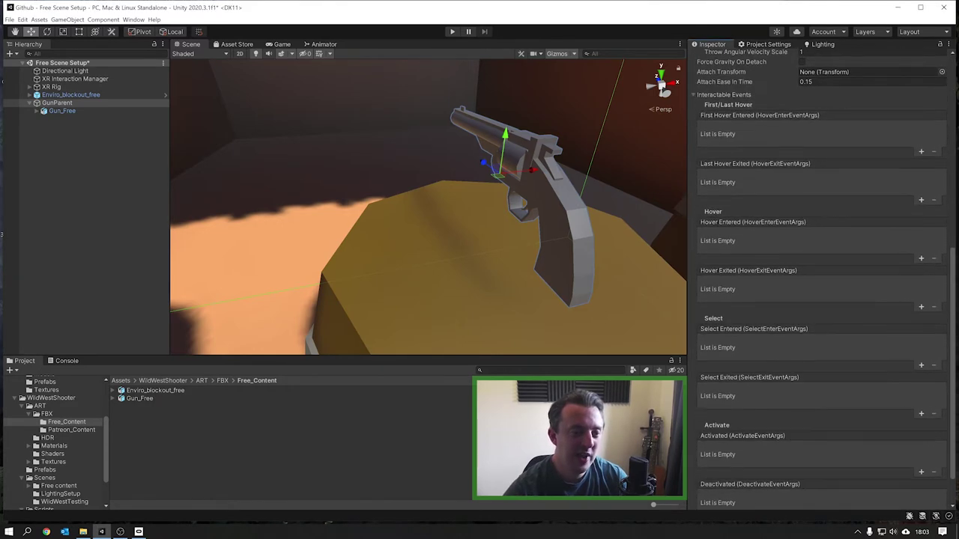
scroll(949, 155, "up", 10)
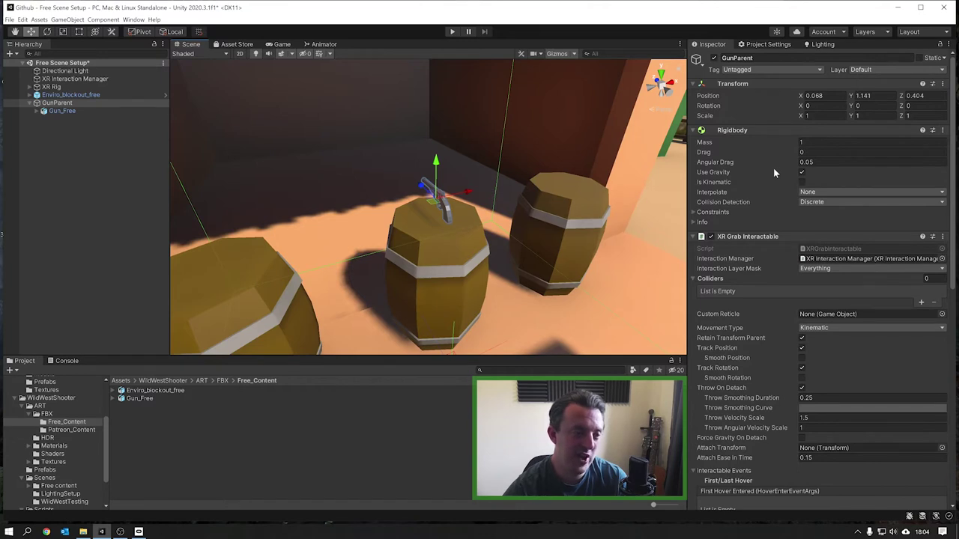
mouse_move(483, 246)
middle_mouse_down()
mouse_move(472, 244)
mouse_move(485, 238)
middle_mouse_up()
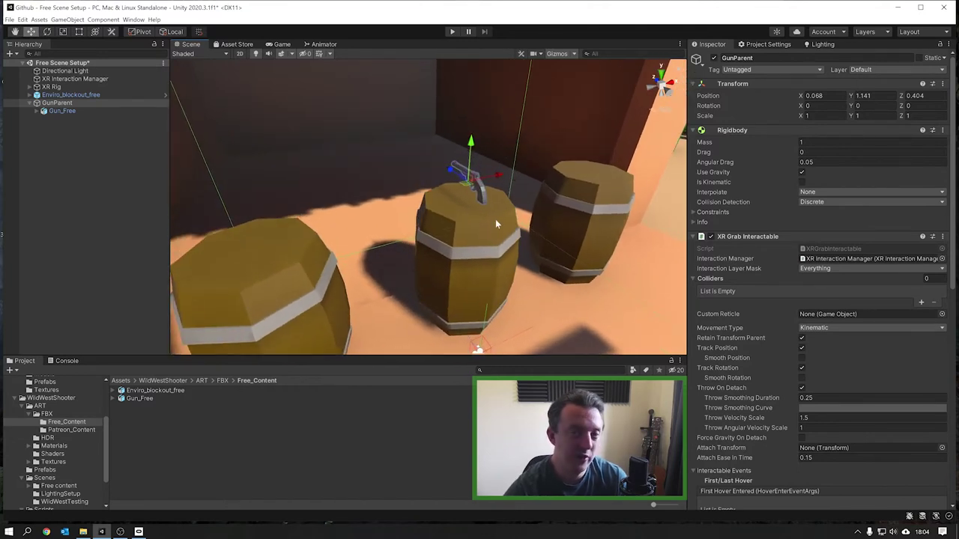
left_click(802, 173)
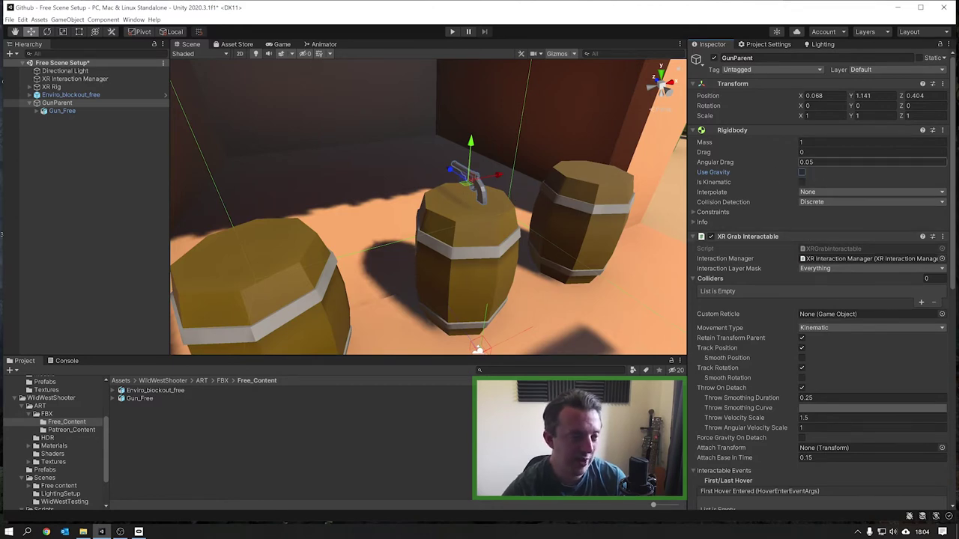
- Ping the XR Interaction Manager reference and keep the interaction layer mask at Everything
scroll(929, 147, "down", 3)
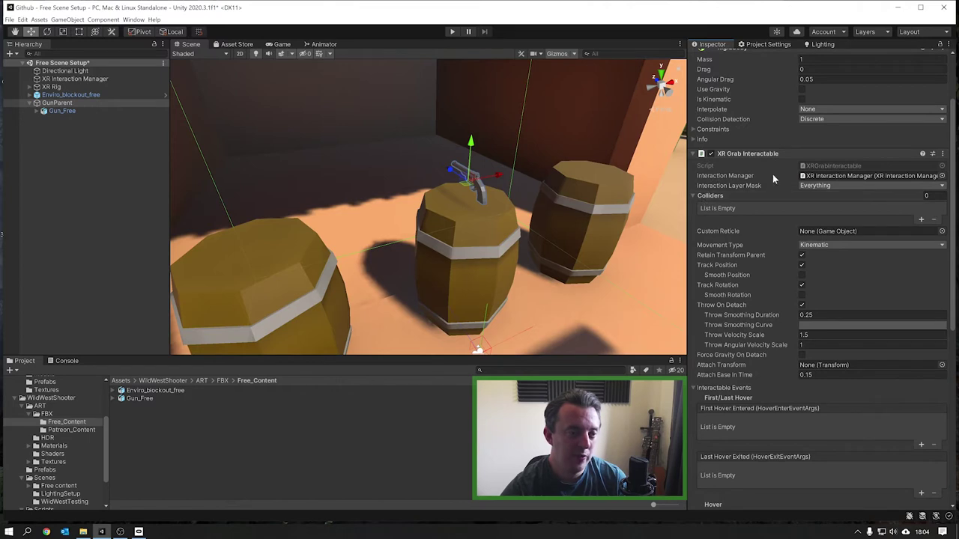
left_click(845, 176)
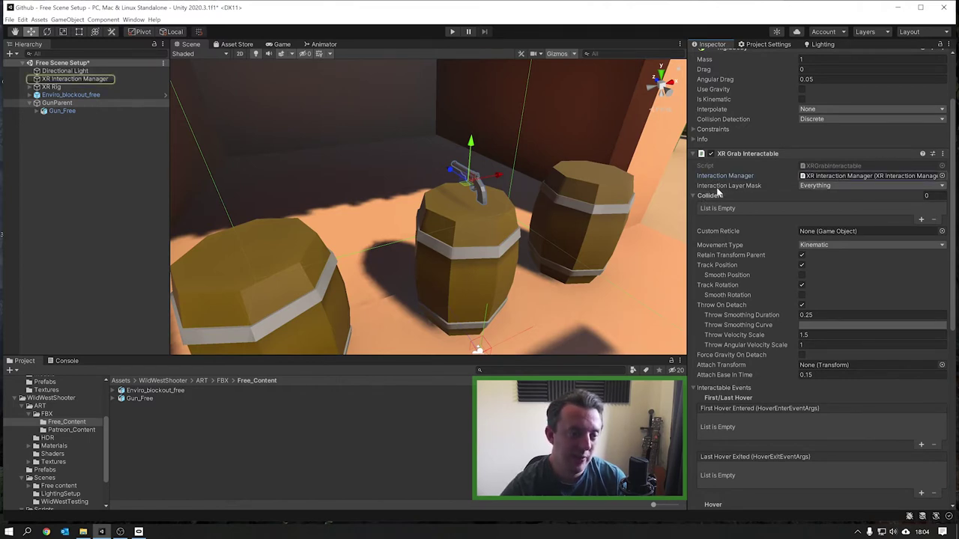
left_click(865, 186)
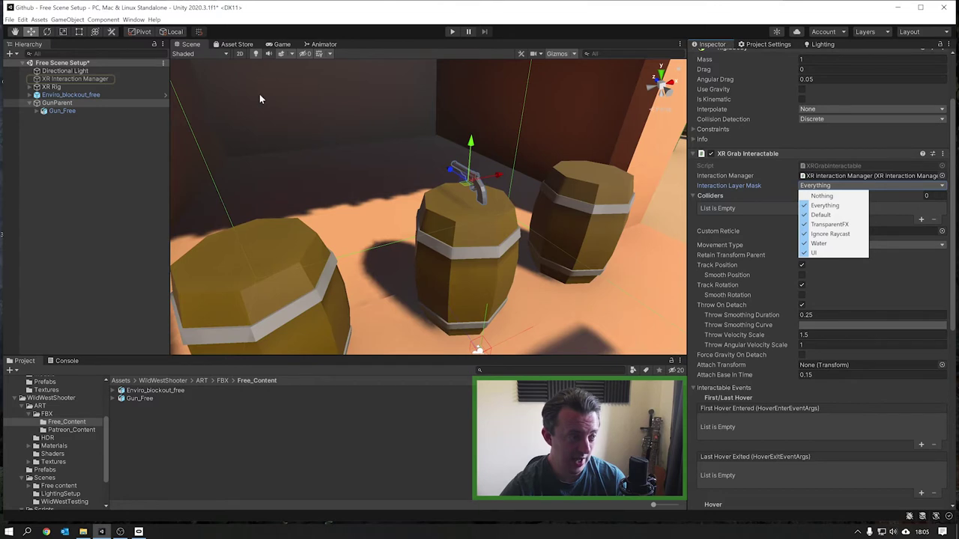
left_click(758, 50)
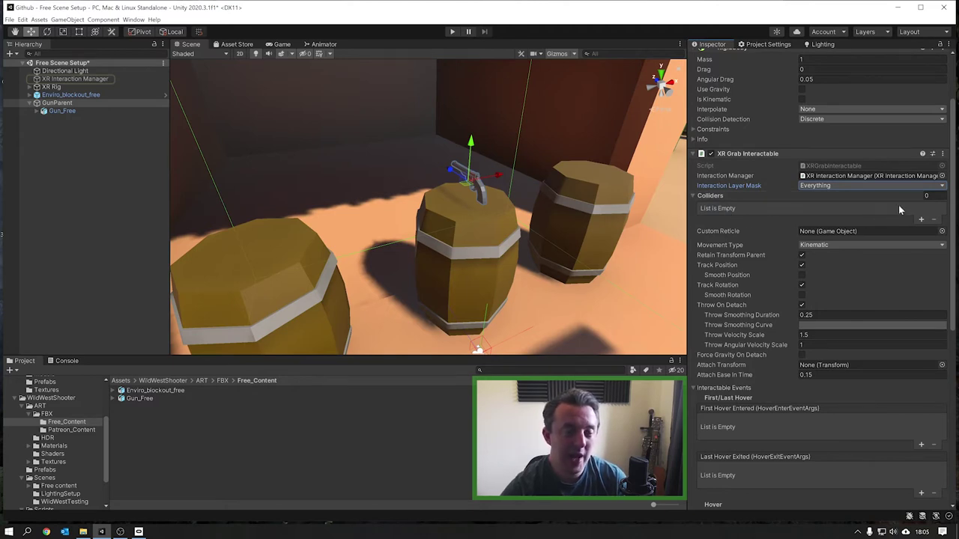
- Add a Cube as a child of GunParent
scroll(458, 188, "down", 6)
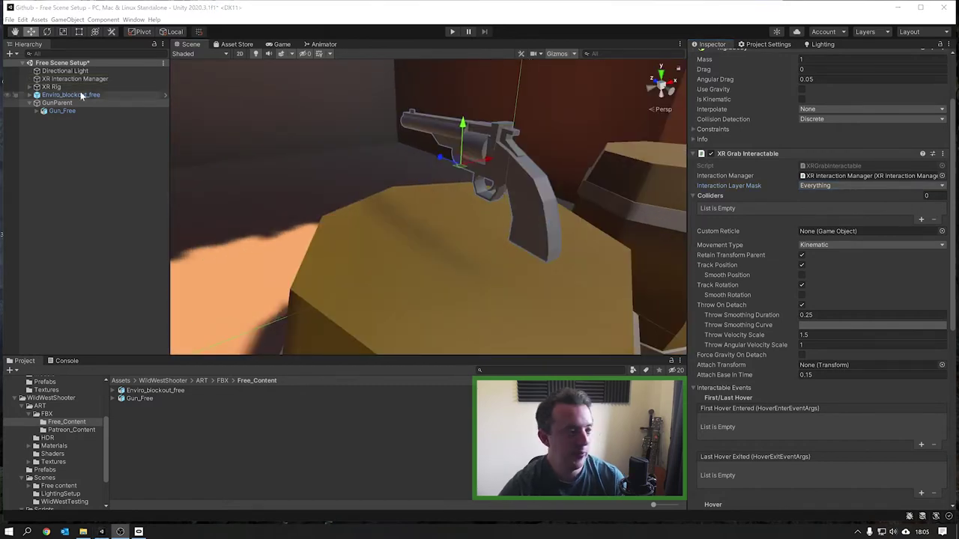
left_click(55, 103)
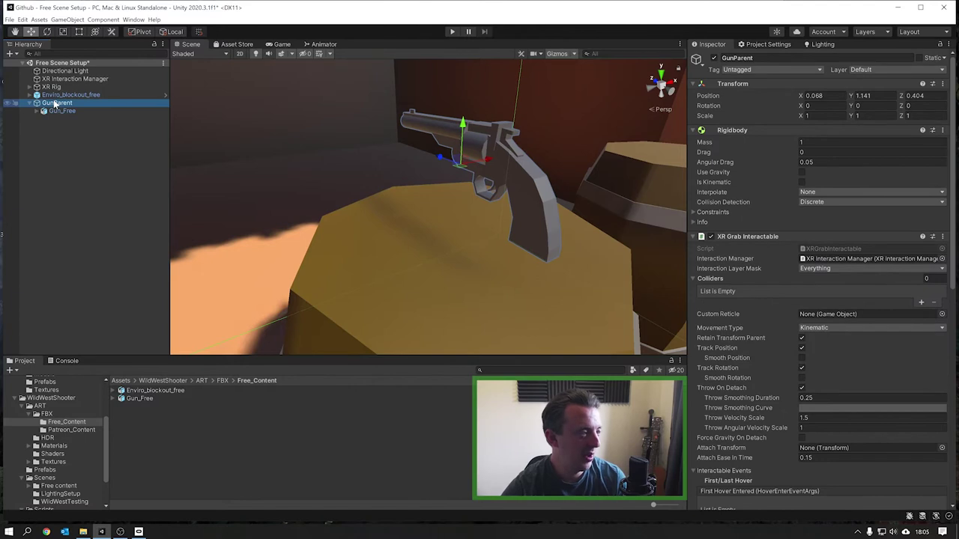
right_click(59, 104)
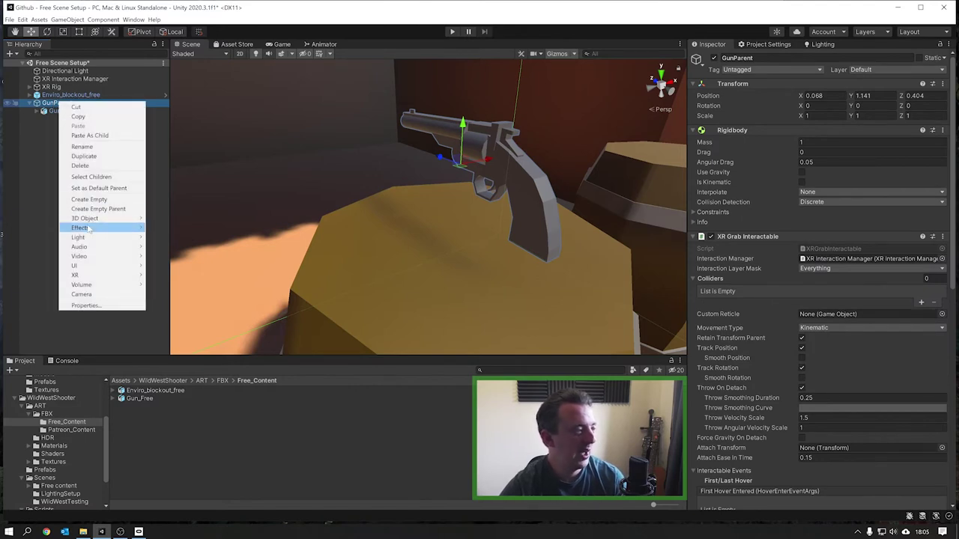
mouse_move(98, 218)
left_click(165, 219)
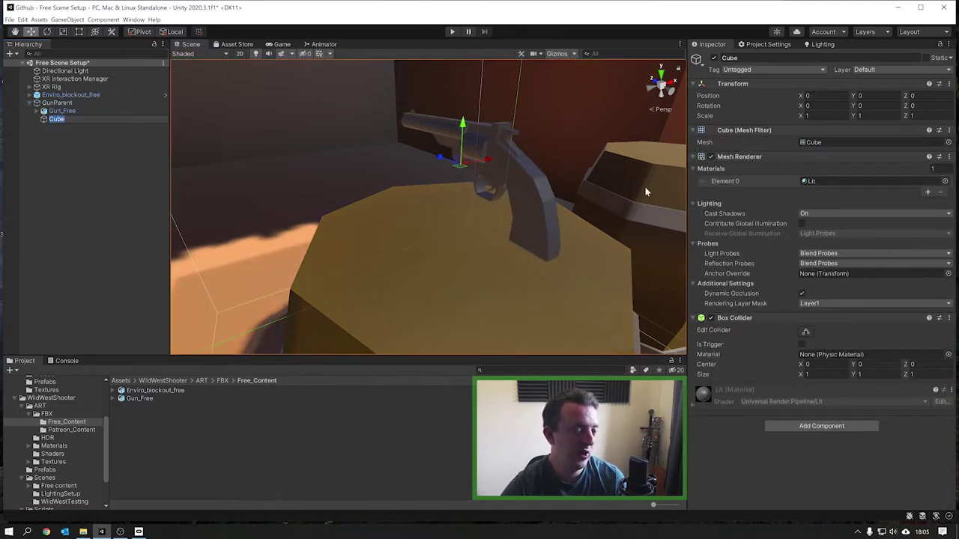
- Set the Cube's scale to 0.1 on X, Y and Z
left_click(824, 116)
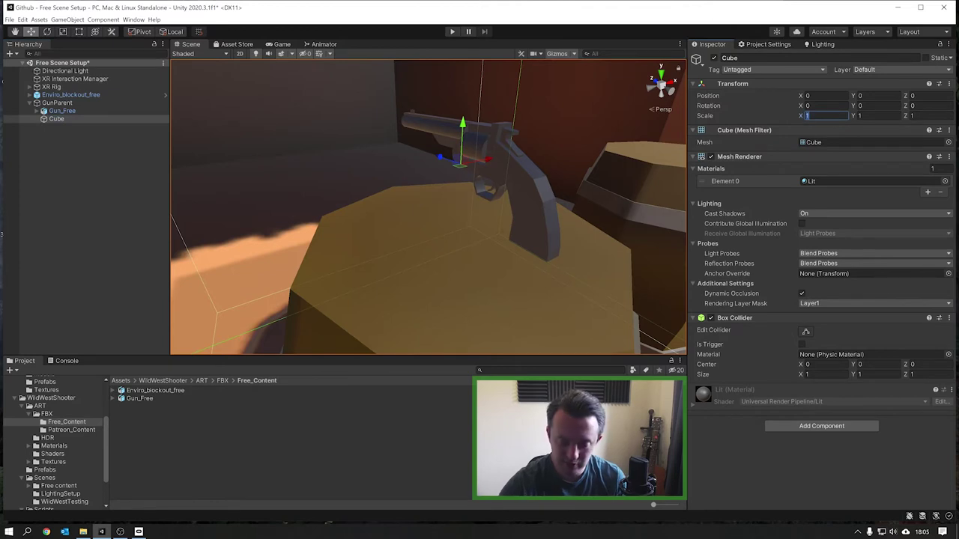
type("0")
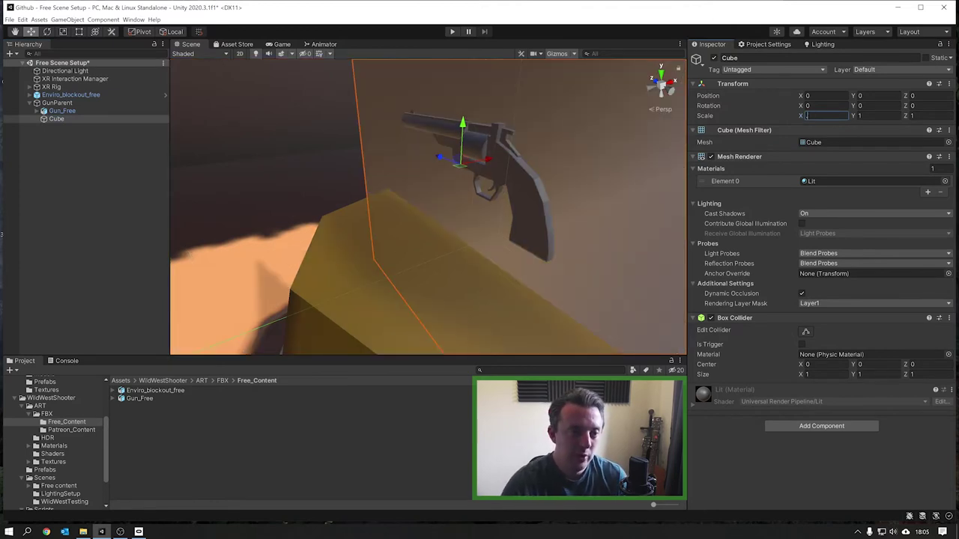
type(".1")
key("Tab")
type(".1")
key("Tab")
type(".1")
key("Return")
- Move the cube back and down onto the revolver's grip
right_click_drag(500, 185, 531, 188)
left_click_drag(418, 204, 487, 225)
right_click_drag(488, 224, 526, 215)
key("w")
left_click_drag(520, 196, 520, 219)
right_click_drag(464, 277, 442, 241)
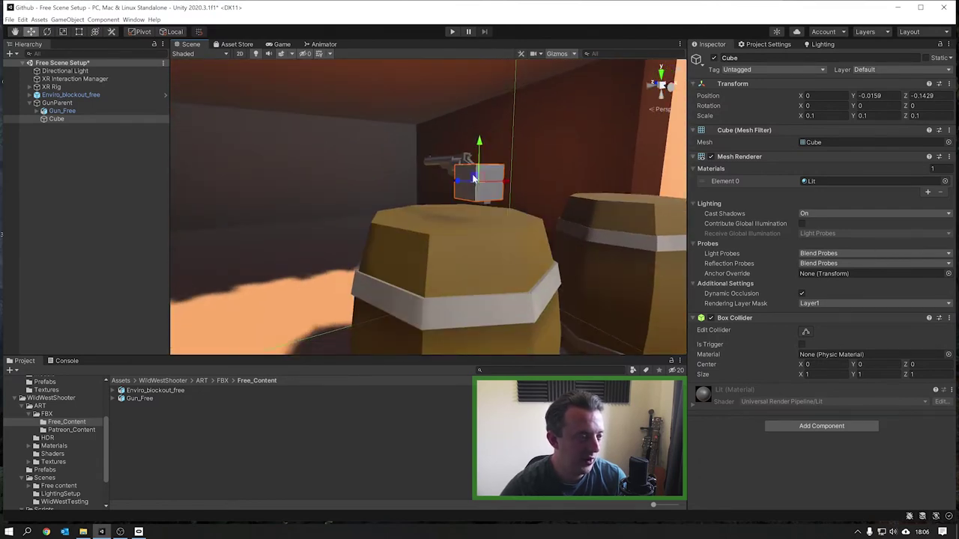
right_click_drag(473, 178, 225, 45)
- Resize the cube with the Rect tool to about 0.034, 0.143, 0.078 over the grip
left_click(79, 33)
left_click_drag(392, 274, 410, 267)
right_click_drag(410, 268, 476, 262)
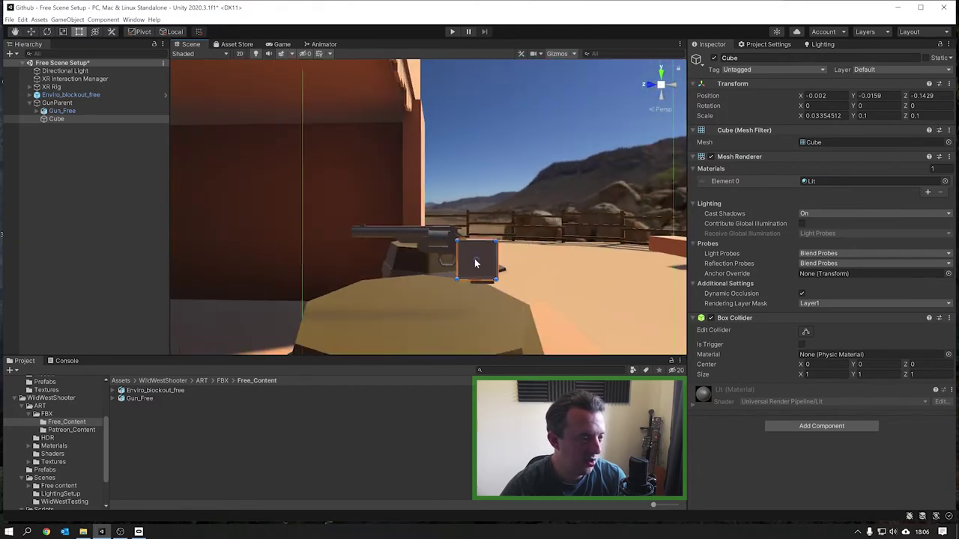
left_click_drag(457, 262, 477, 230)
left_click_drag(474, 278, 476, 285)
right_click_drag(614, 257, 389, 266)
key("f")
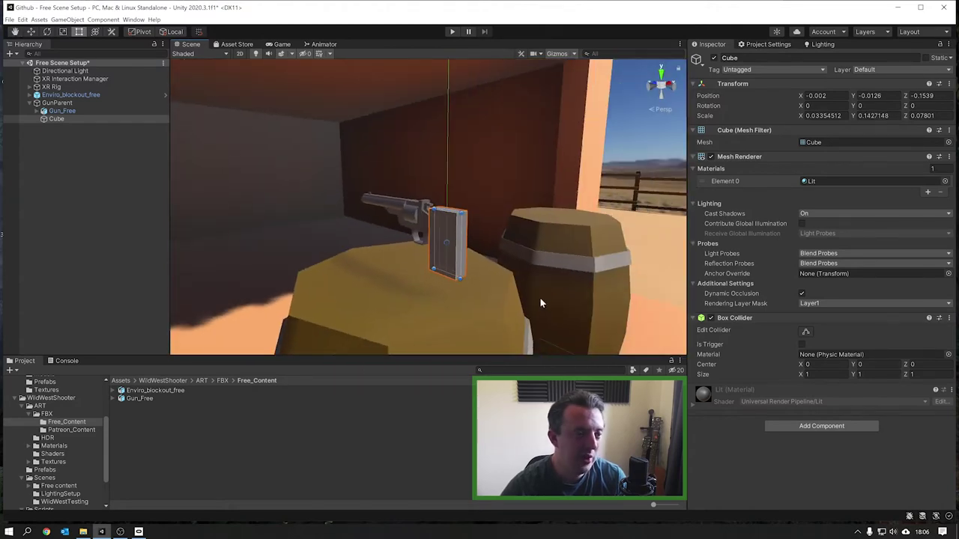
- Remove the Mesh Renderer and Mesh Filter from the cube
left_click(949, 157)
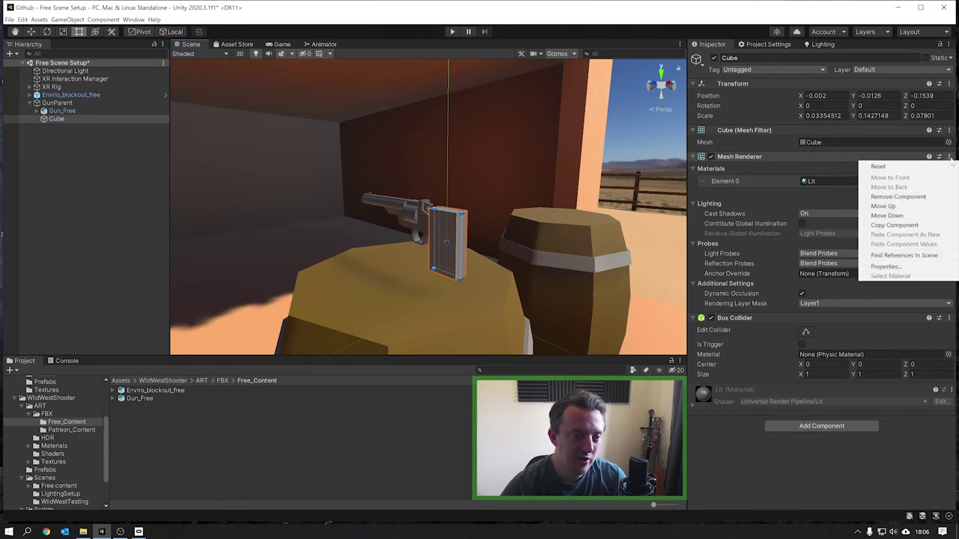
left_click(880, 195)
left_click(949, 130)
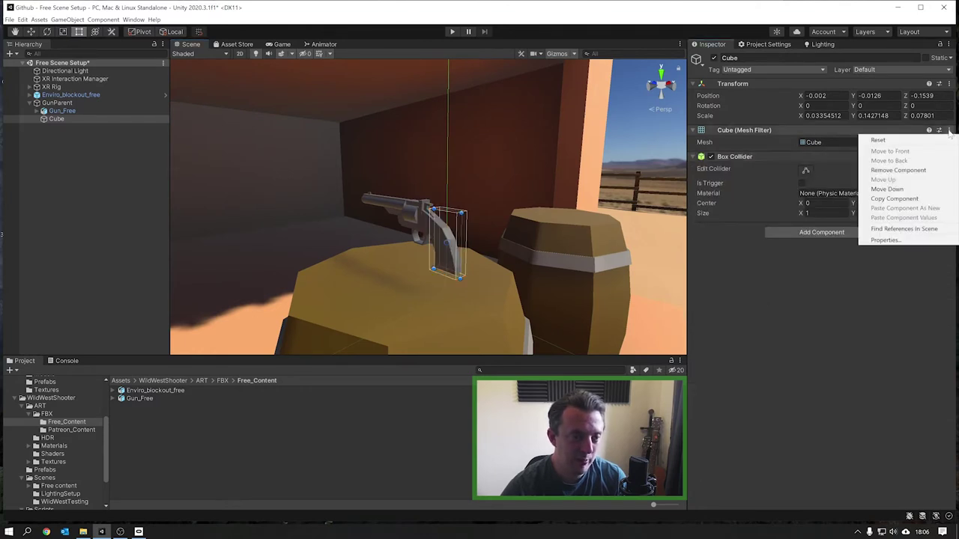
left_click(884, 173)
right_click_drag(507, 196, 542, 209)
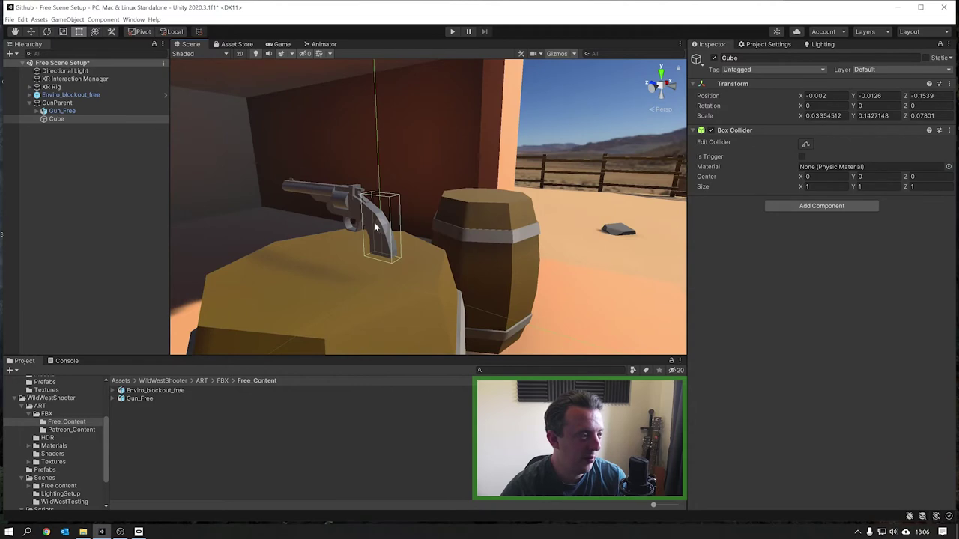
- Rename the cube HandleCollider and duplicate it as GunBodyCollider
left_click(738, 57)
type("HandleCollider")
key("Return")
left_click(144, 159)
left_click(78, 118)
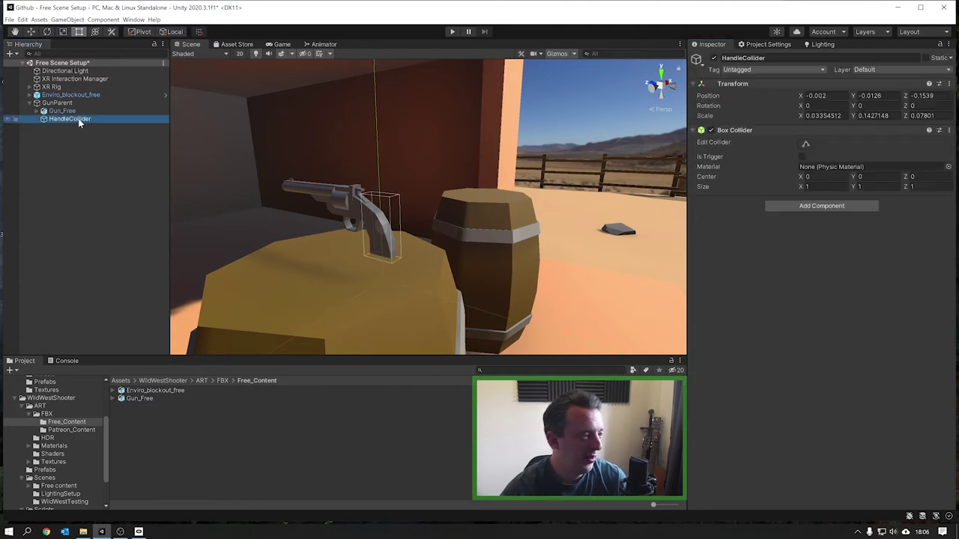
key("ctrl+d")
left_click(749, 58)
type("GunBodyCollider")
key("Return")
- Stretch GunBodyCollider's box along the revolver's barrel to size 1, 0.316, 4.047
left_click(805, 143)
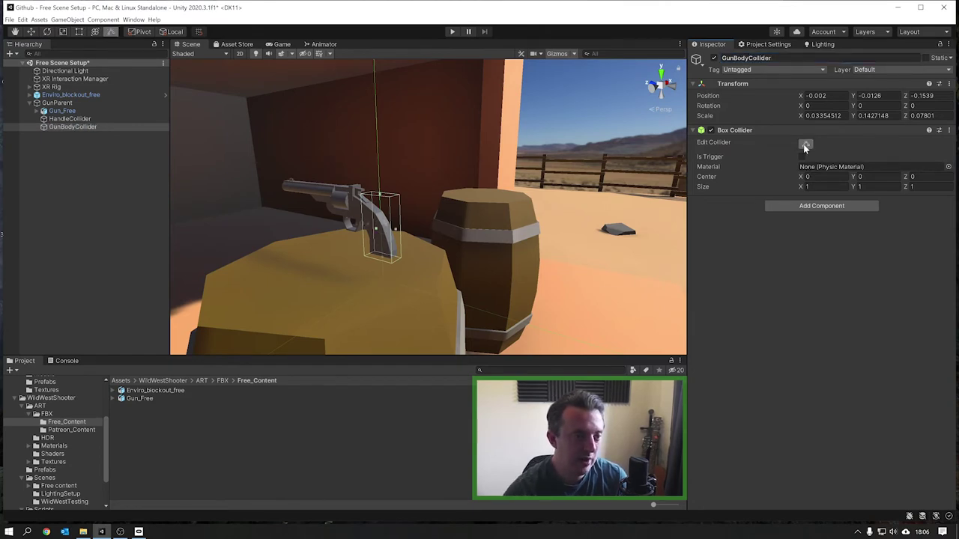
left_click_drag(321, 200, 464, 220, "alt")
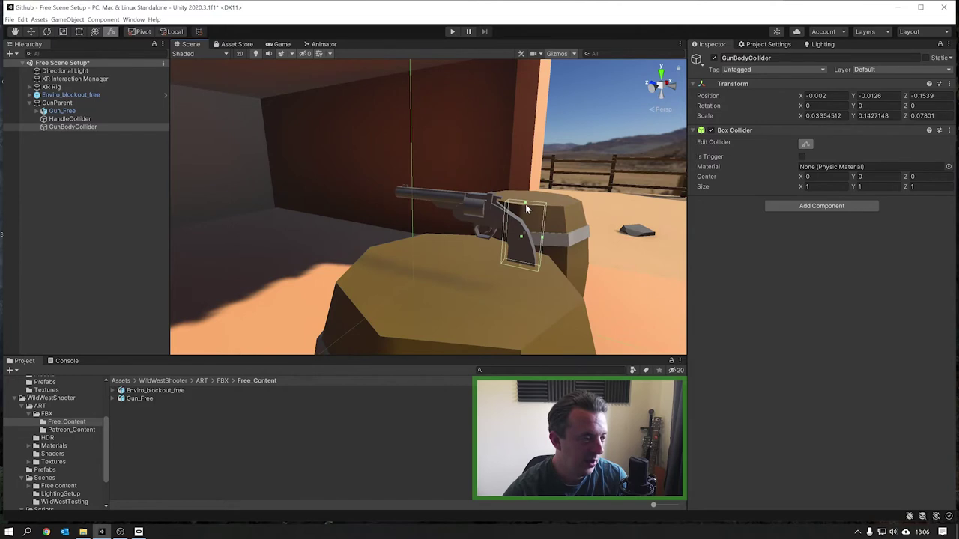
left_click_drag(525, 203, 487, 201)
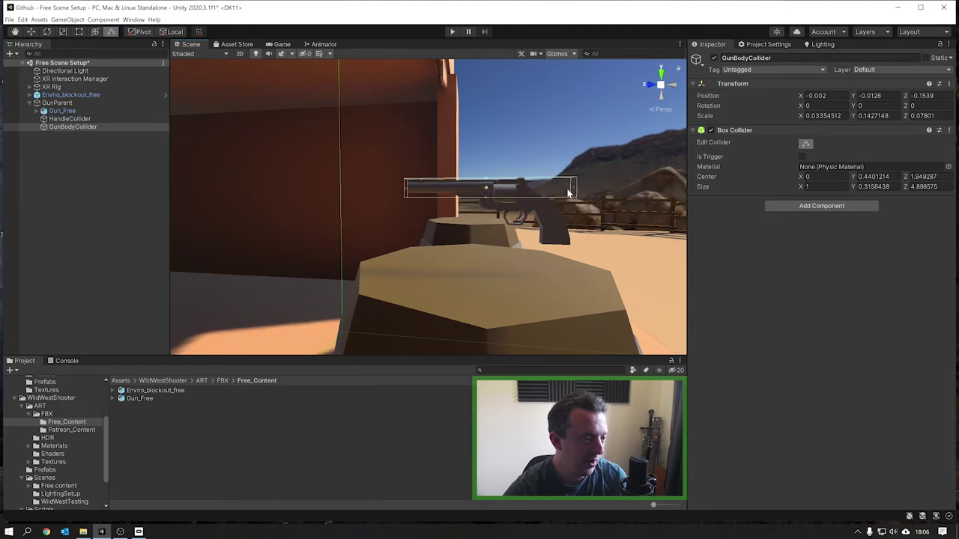
left_click_drag(570, 192, 545, 192)
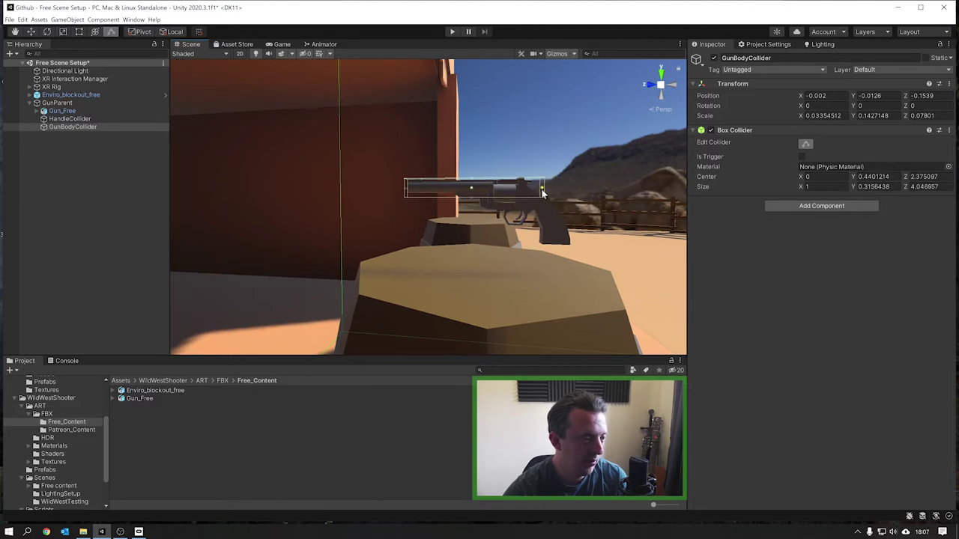
left_click(80, 122, "ctrl")
left_click_drag(373, 203, 432, 245, "alt")
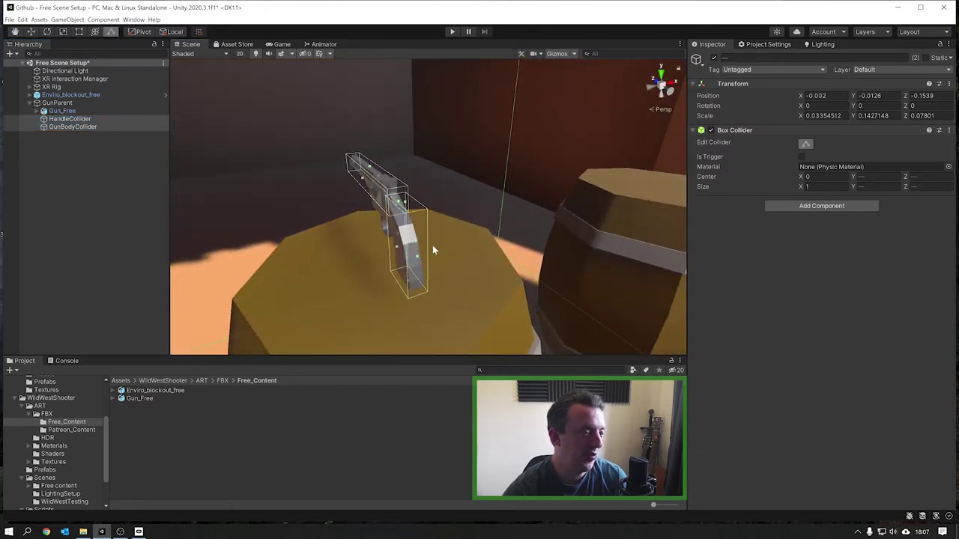
- Add HandleCollider and GunBodyCollider as two entries in GunParent's grab Colliders list
left_click(50, 200)
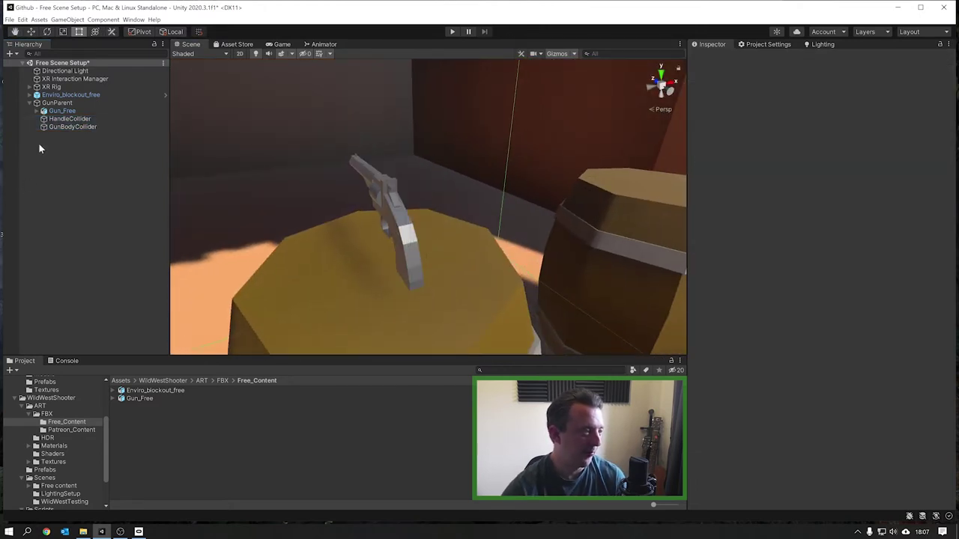
left_click(66, 104)
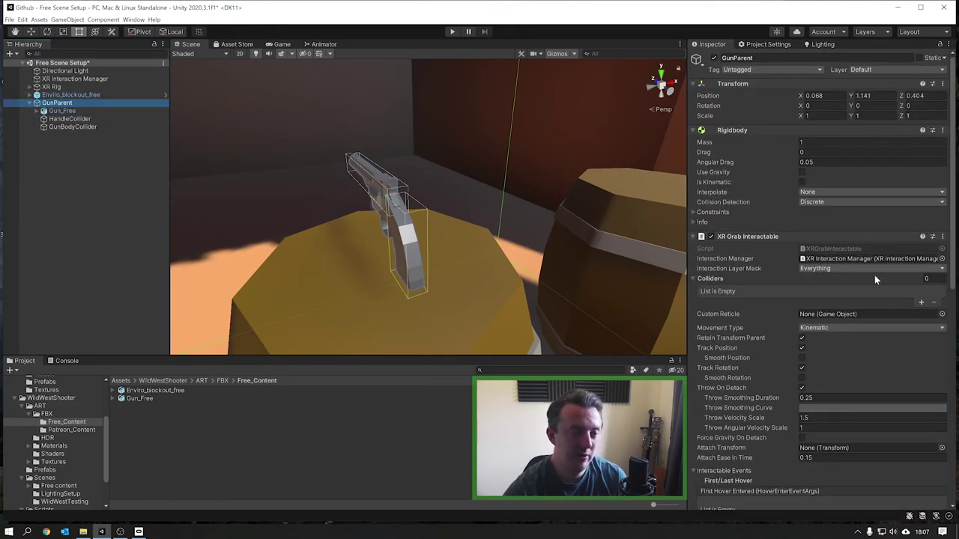
scroll(852, 330, "down", 5)
left_click(922, 212)
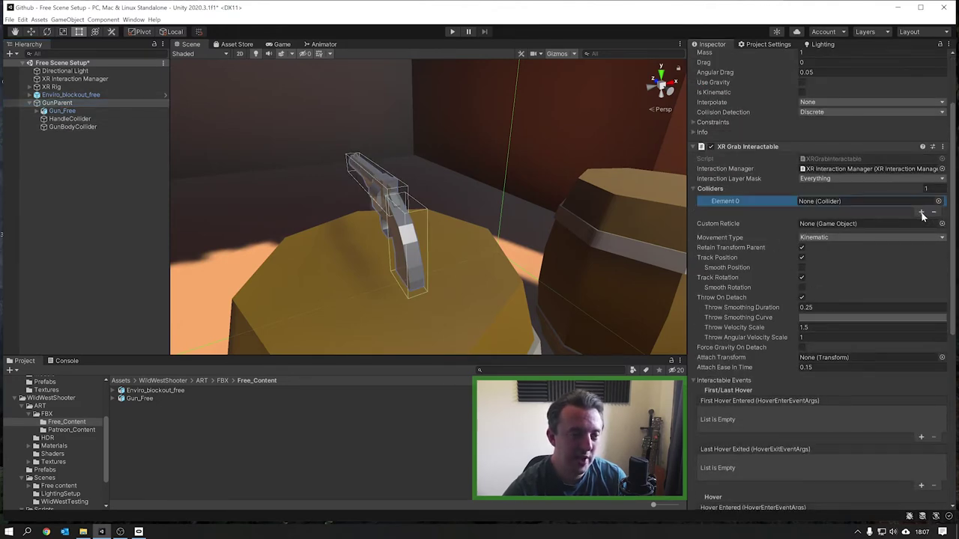
left_click(922, 212)
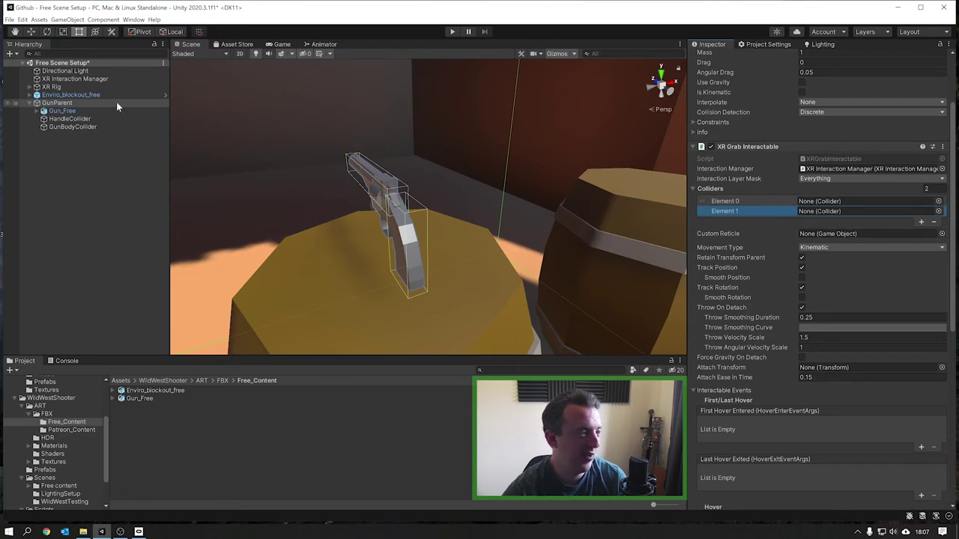
left_click_drag(74, 122, 819, 203)
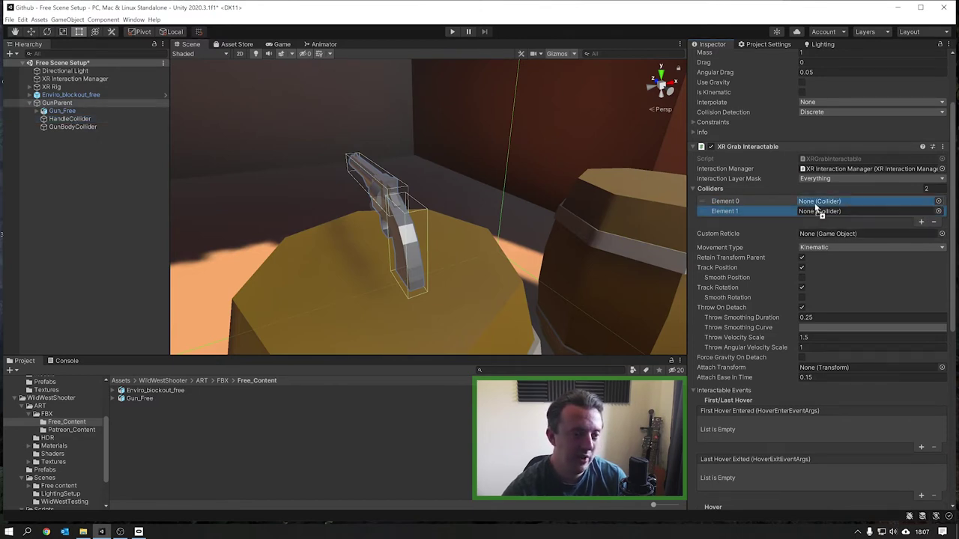
left_click_drag(71, 128, 833, 216)
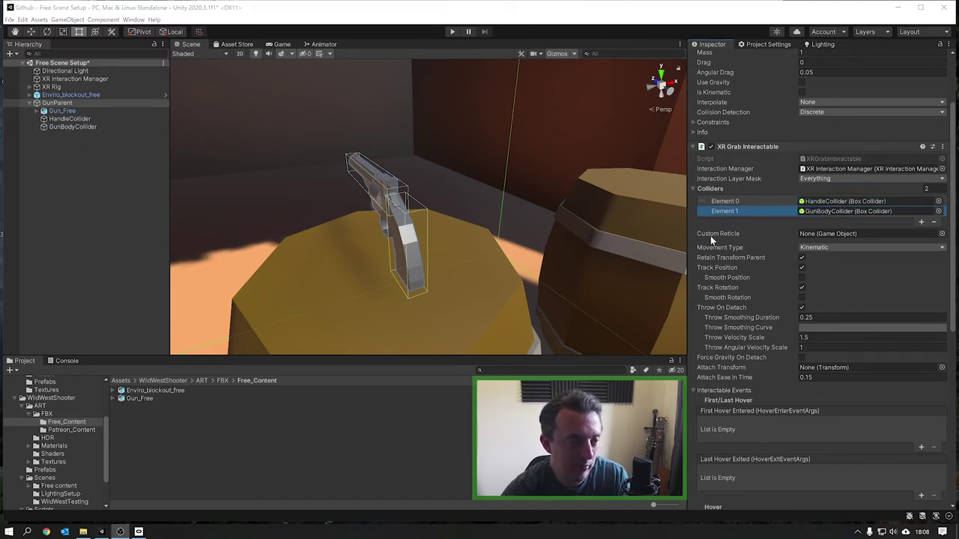
- Change the XR Grab Interactable movement type from Kinematic to Instantaneous
left_click(827, 248)
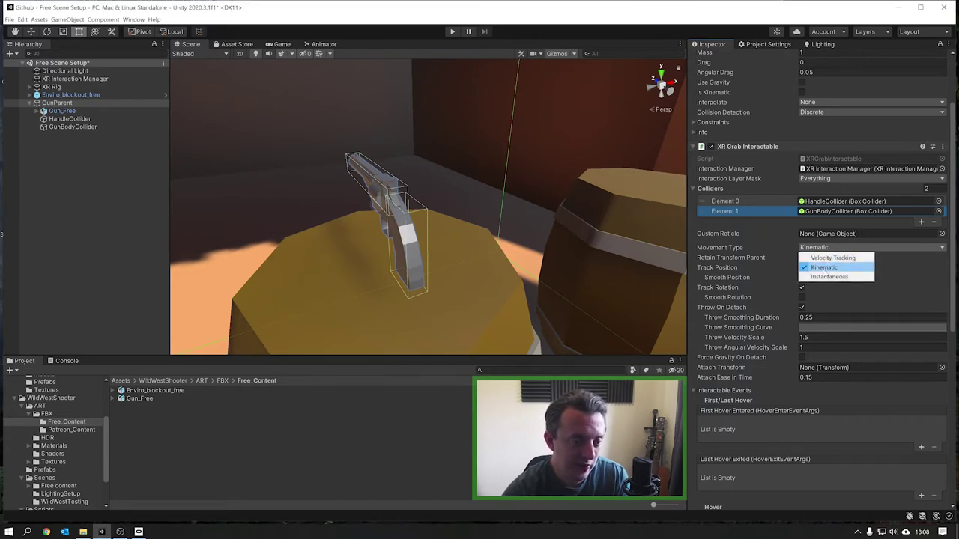
left_click(826, 277)
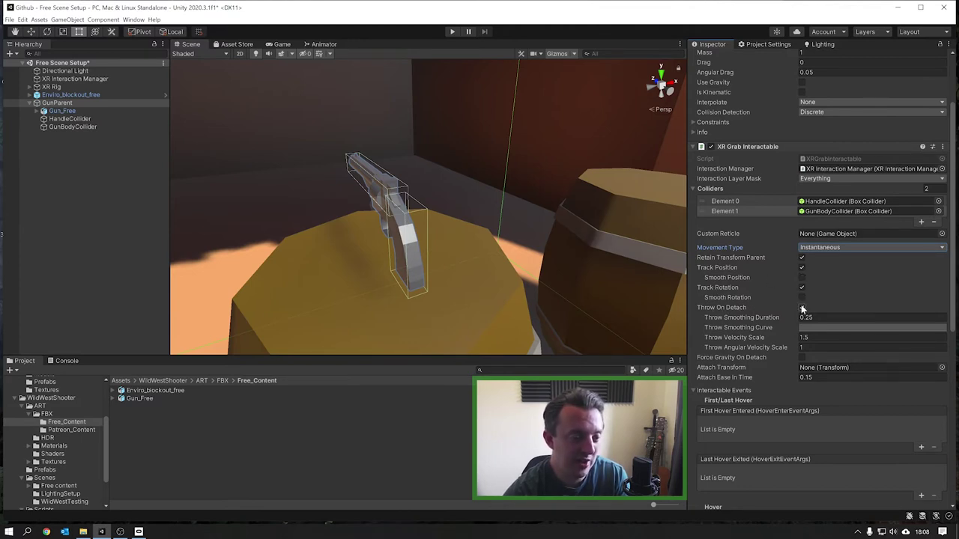
scroll(802, 309, "down", 10)
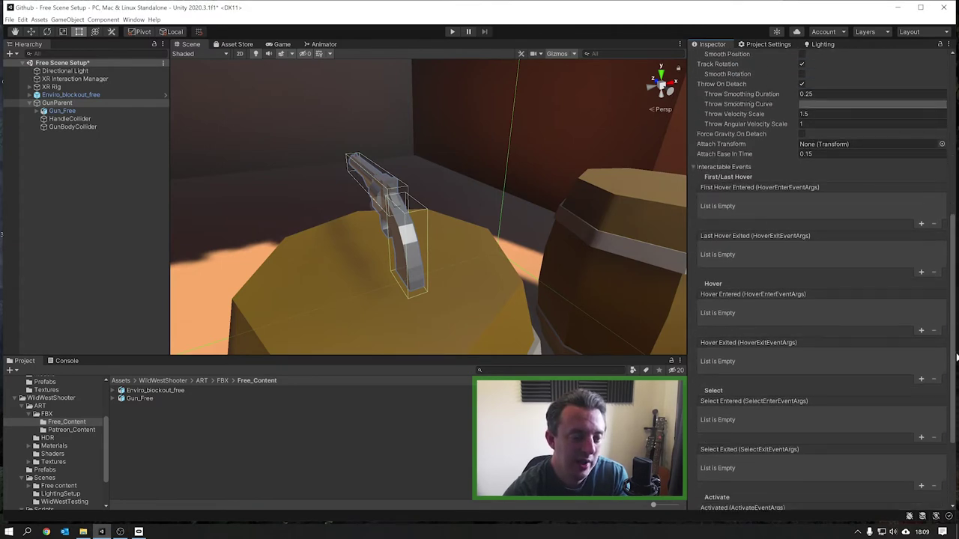
scroll(956, 376, "up", 3)
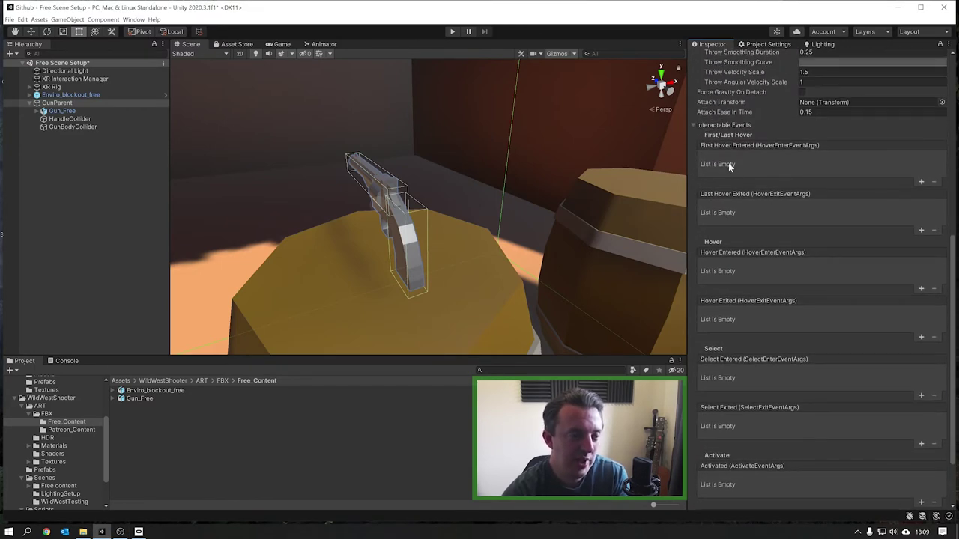
mouse_move(729, 137)
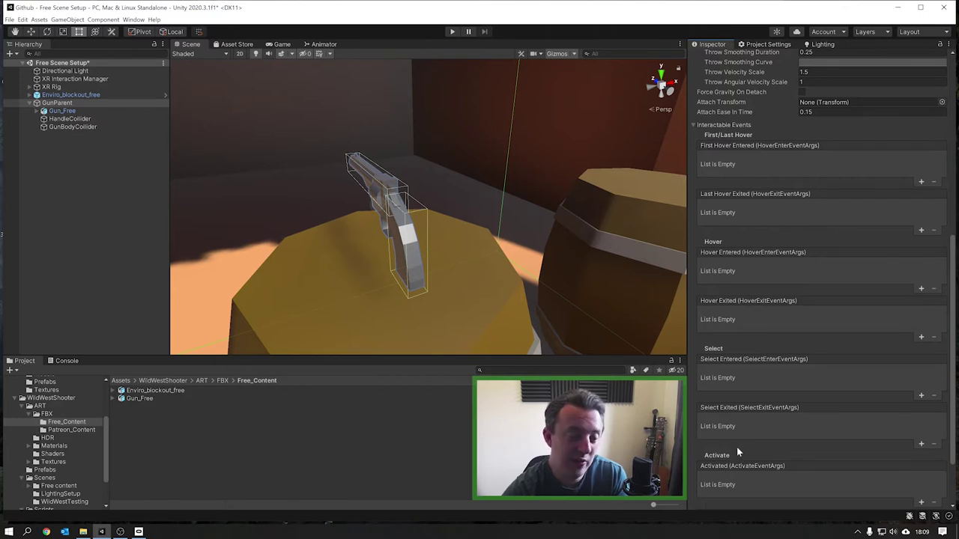
mouse_move(719, 458)
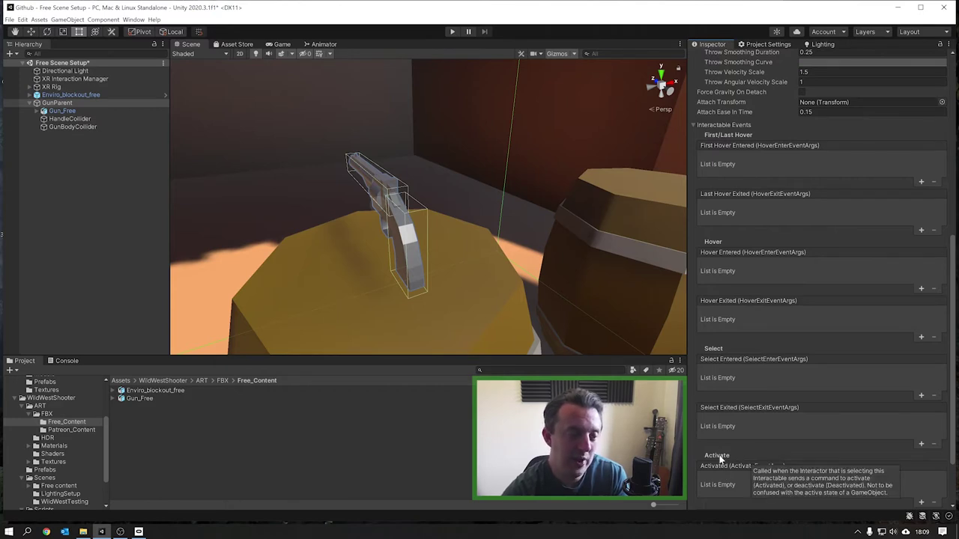
scroll(770, 433, "up", 10)
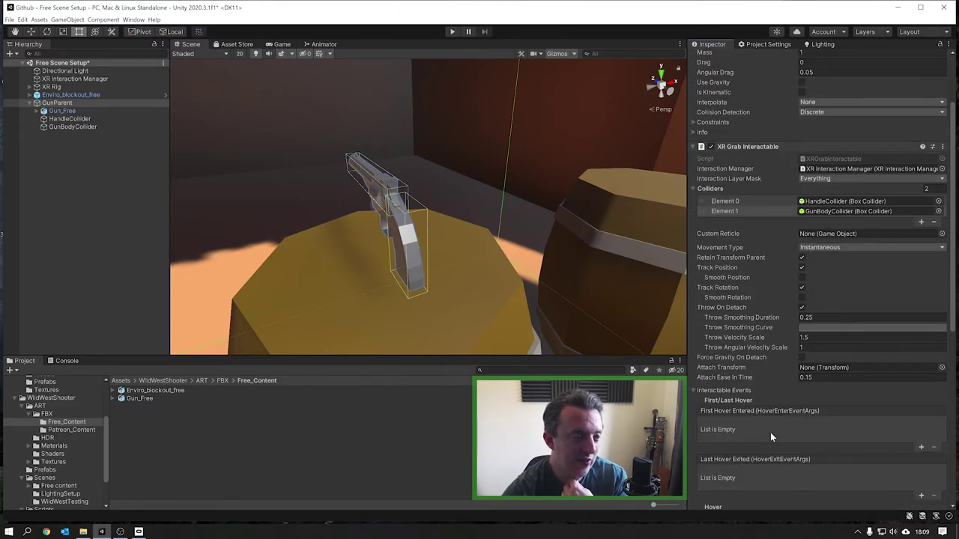
scroll(770, 432, "up", 3)
key("alt+Tab")
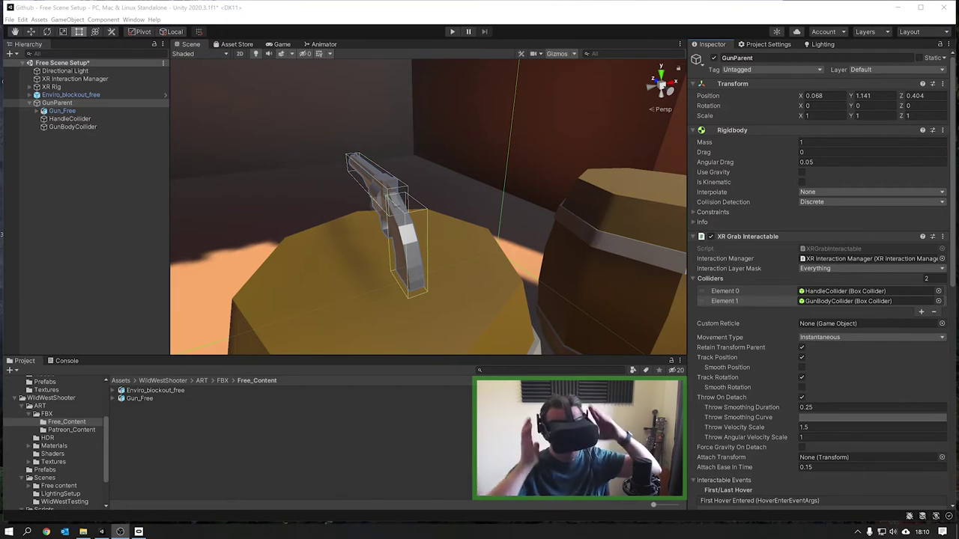
- Enter play mode to test grabbing the revolver in the VR headset
left_click(452, 31)
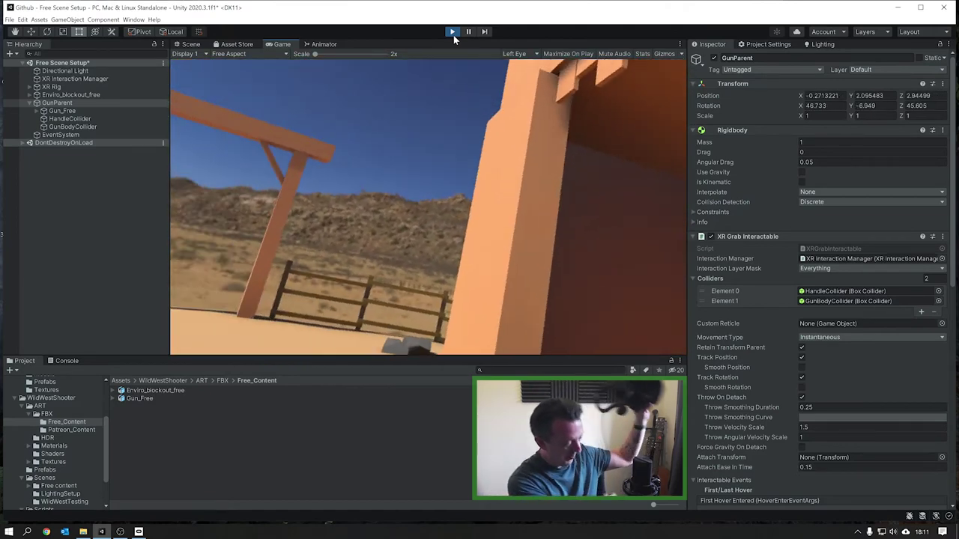
- Stop play mode and add an empty child named GrabLocation under GunParent
left_click(453, 34)
right_click_drag(334, 244, 376, 257)
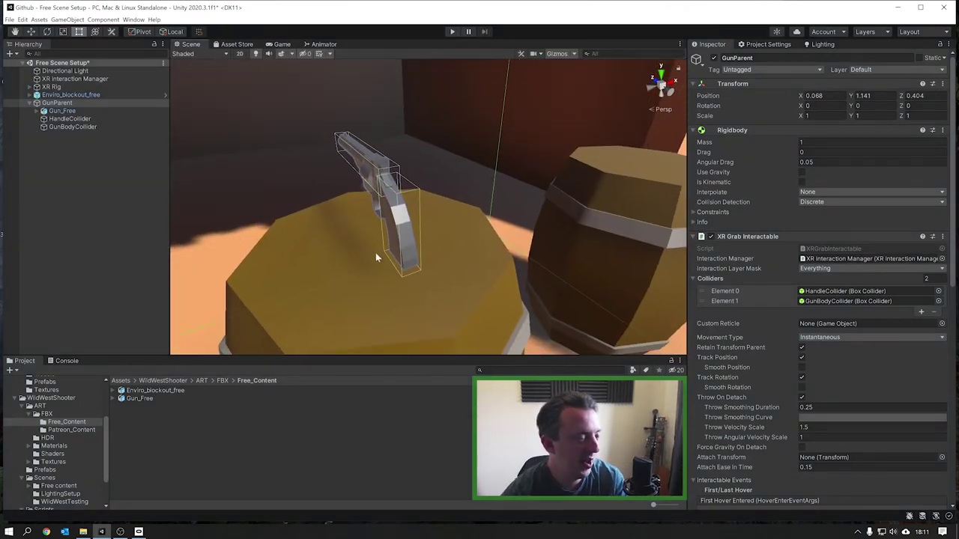
right_click(53, 105)
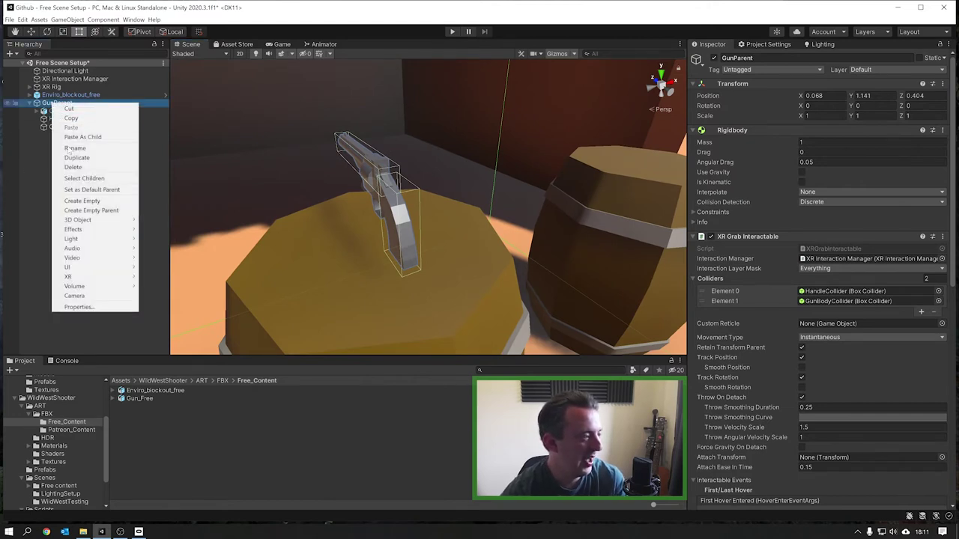
left_click(79, 201)
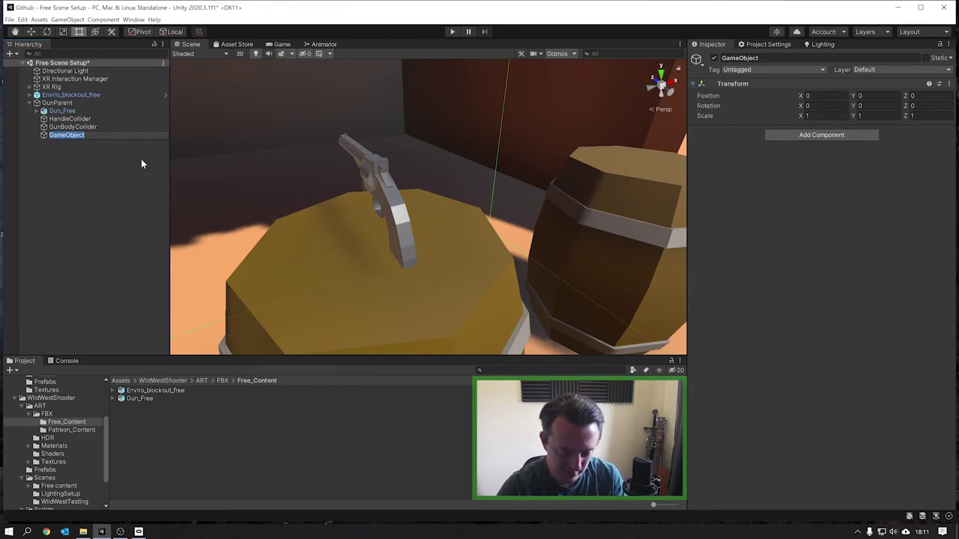
type("GrabL")
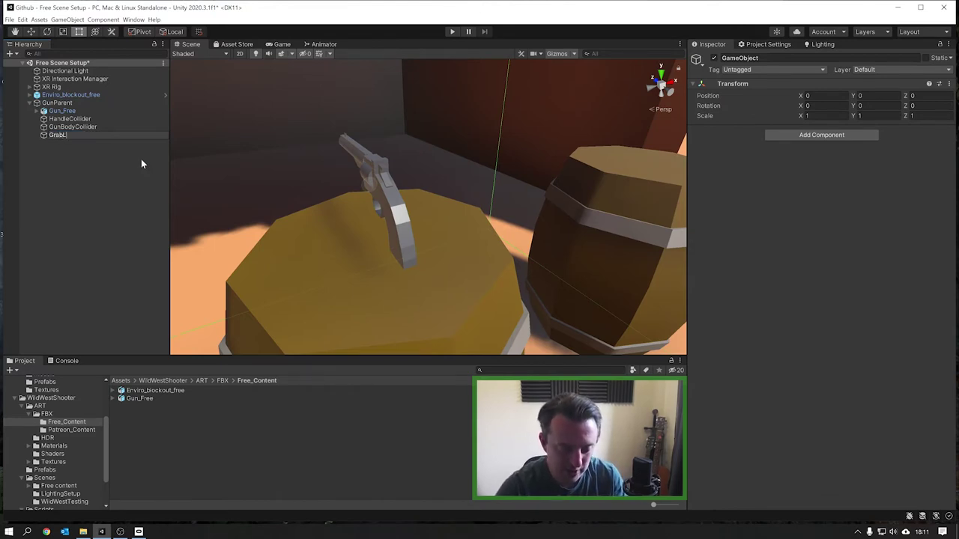
type("ocation")
key("Return")
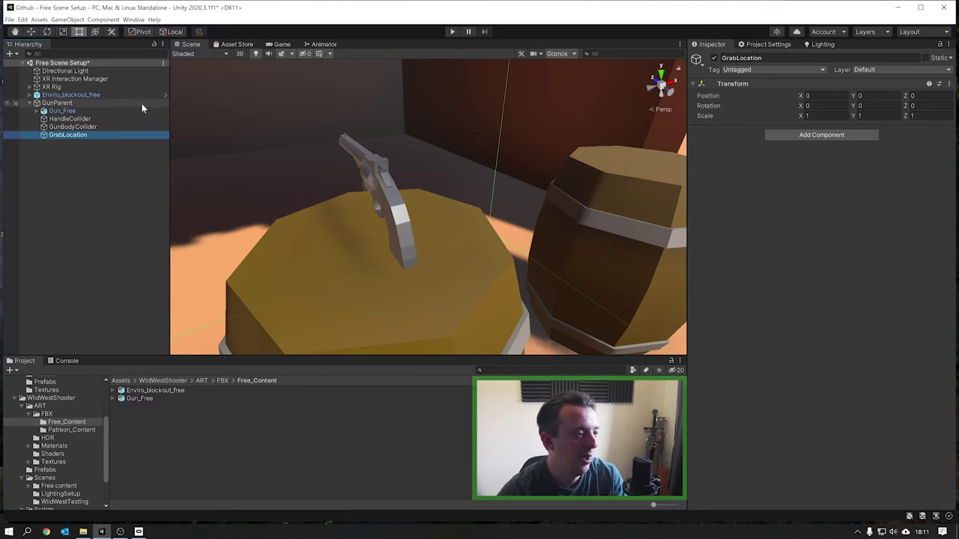
- Move GrabLocation onto the revolver grip at local position 0, -0.0175, -0.1312
key("w")
middle_click_drag(267, 140, 417, 187)
scroll(417, 187, "up", 1)
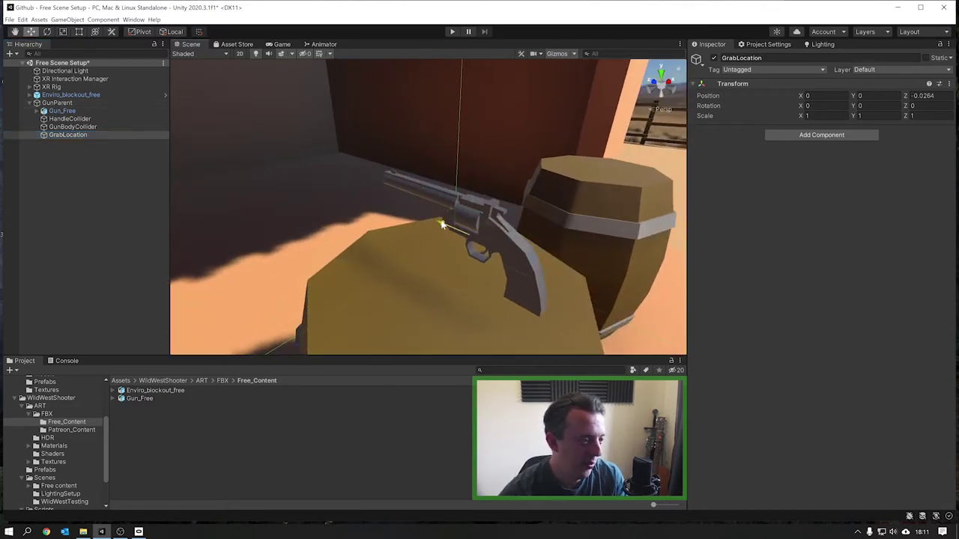
left_click_drag(487, 251, 484, 249)
middle_click_drag(484, 249, 558, 214)
scroll(558, 217, "down", 3)
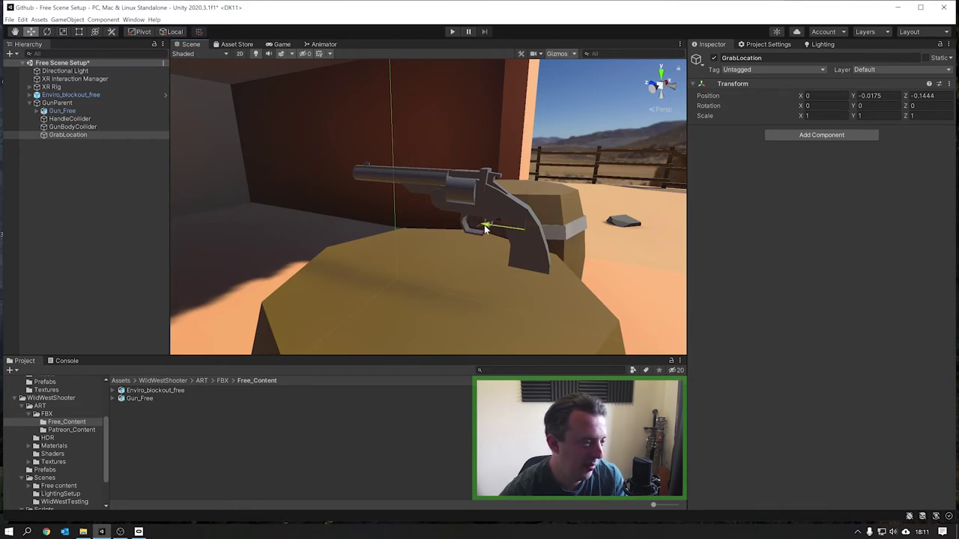
left_click_drag(536, 226, 445, 246, "alt")
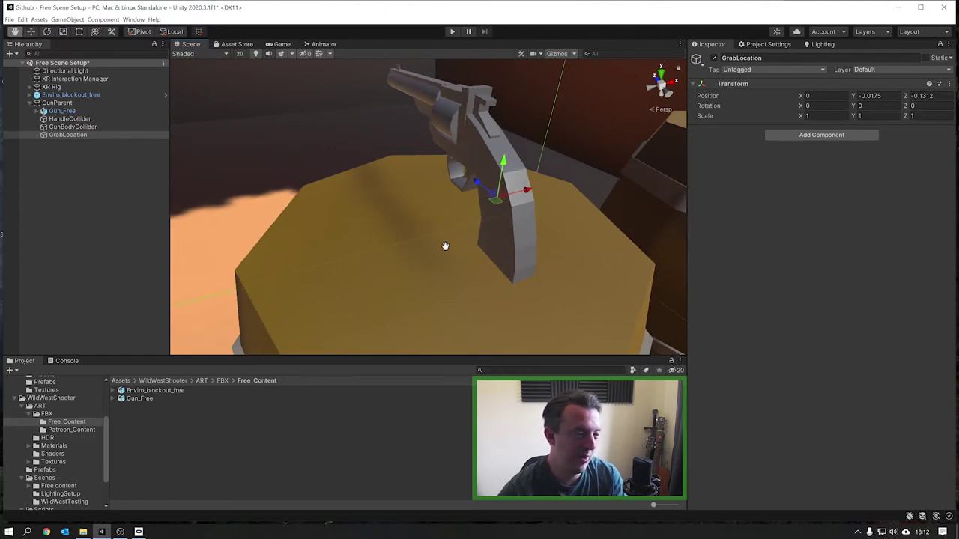
scroll(447, 246, "up", 2)
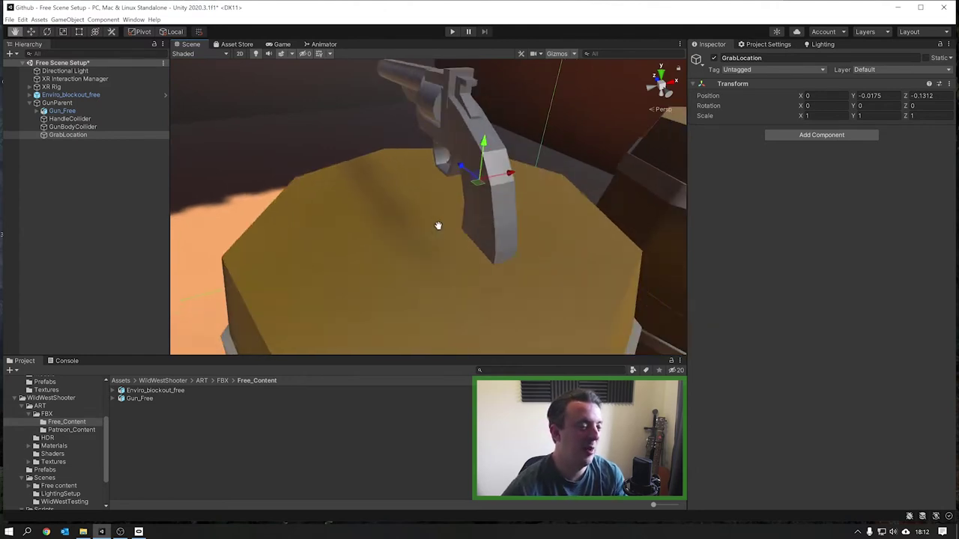
left_click_drag(440, 225, 244, 182, "alt")
left_click(84, 136)
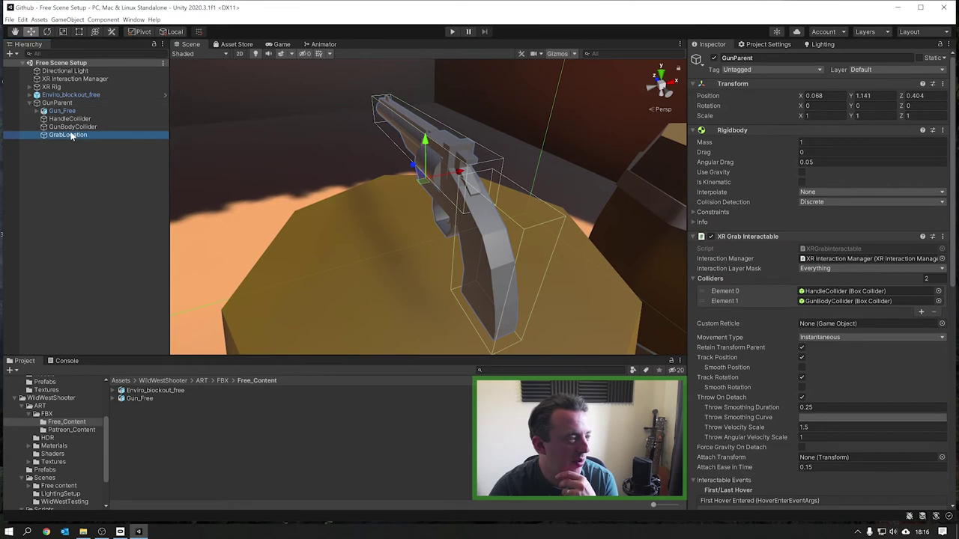
left_click(58, 103)
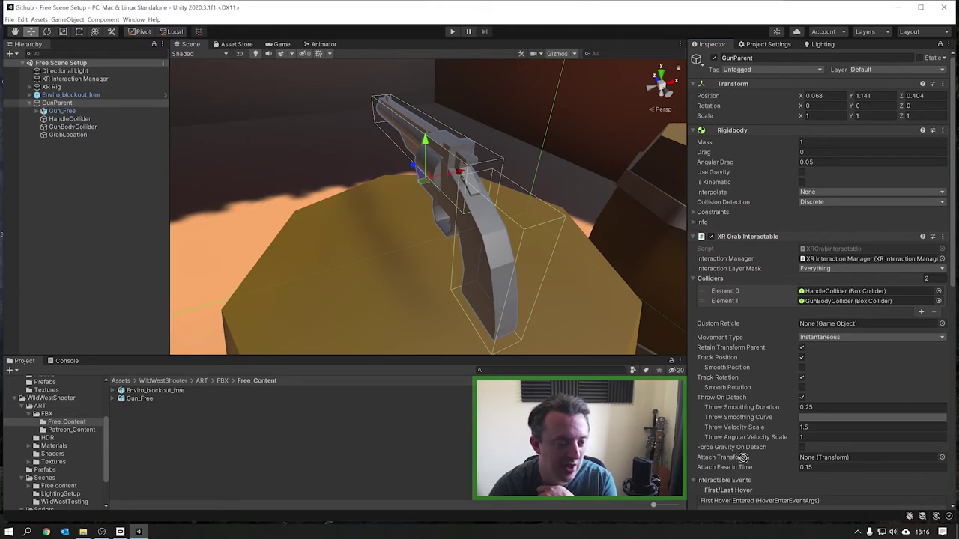
- Assign GrabLocation as GunParent's Attach Transform and start play mode to test the grip
left_click_drag(744, 457, 822, 465)
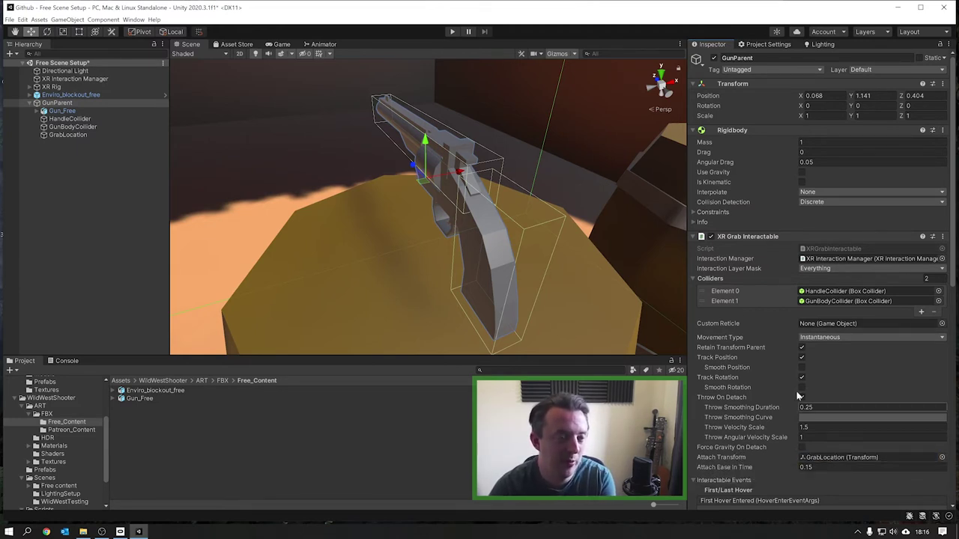
left_click(452, 32)
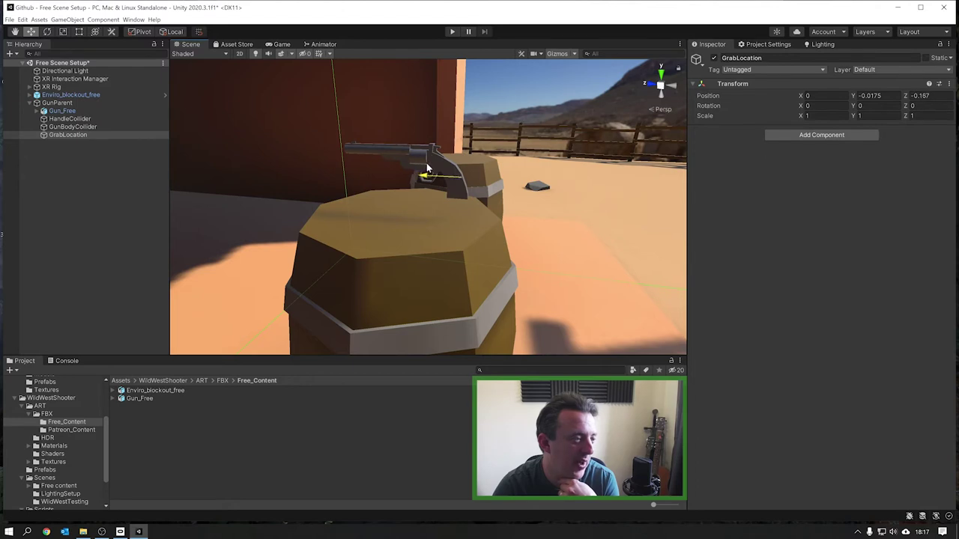
left_click(453, 32)
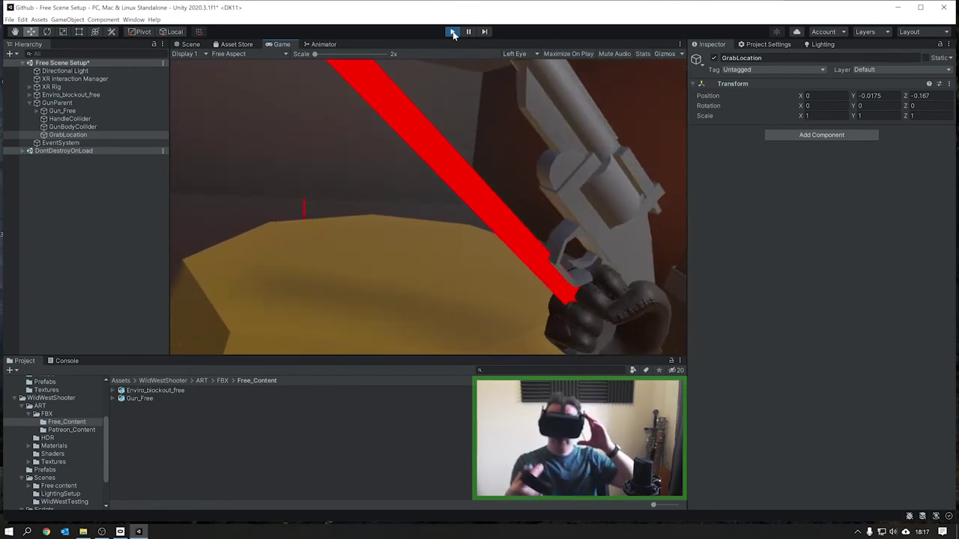
left_click(453, 32)
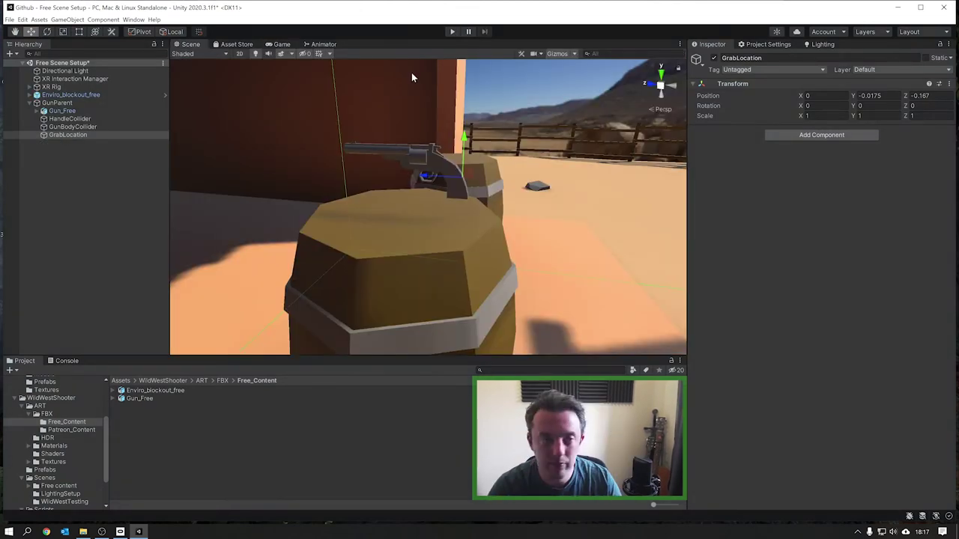
- Select RightHand Controller under the XR Rig and remove its XR Interactor Line Visual
left_click(36, 87)
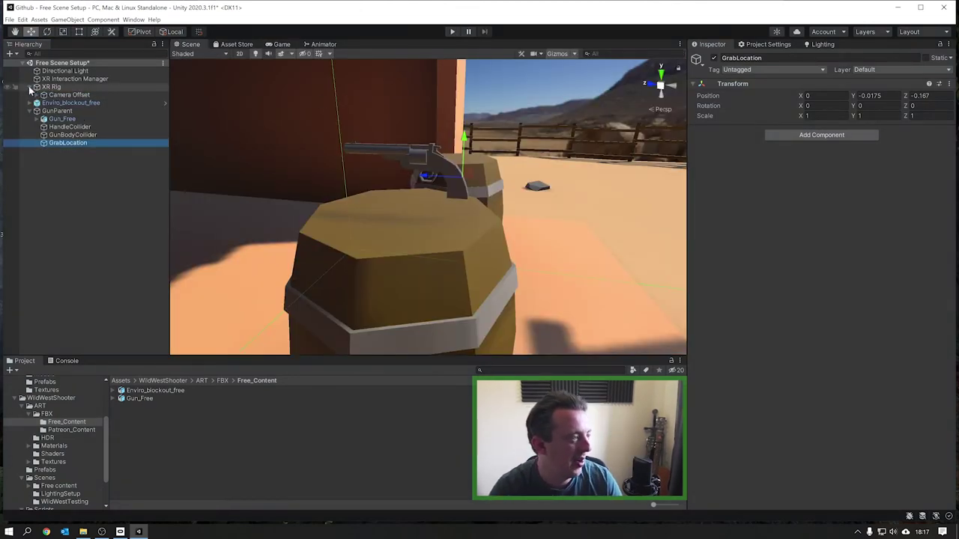
left_click(36, 95)
left_click(83, 118)
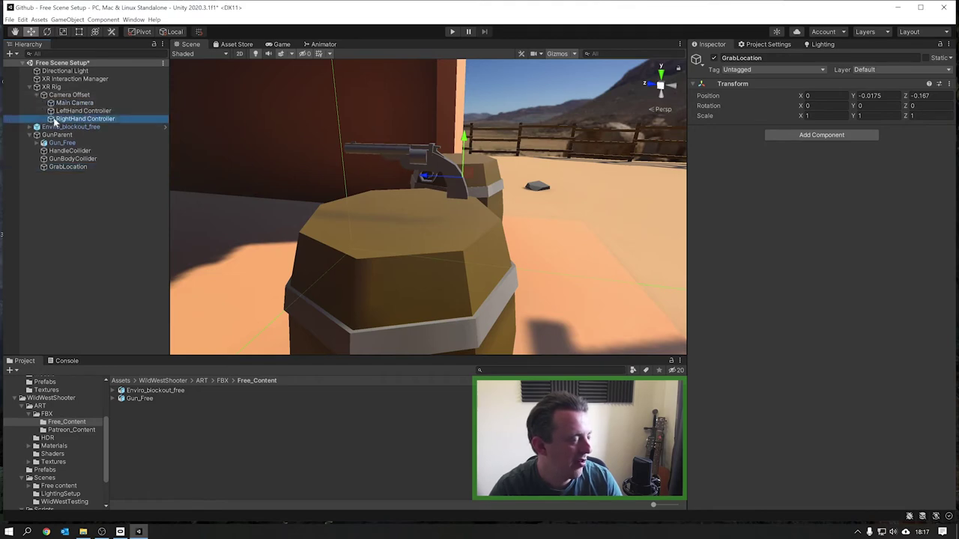
scroll(860, 266, "down", 15)
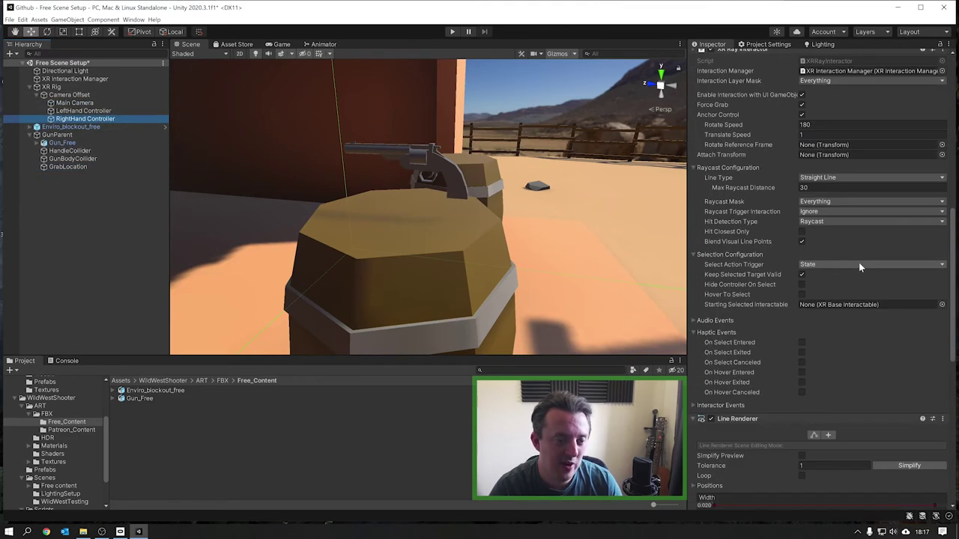
scroll(860, 267, "down", 3)
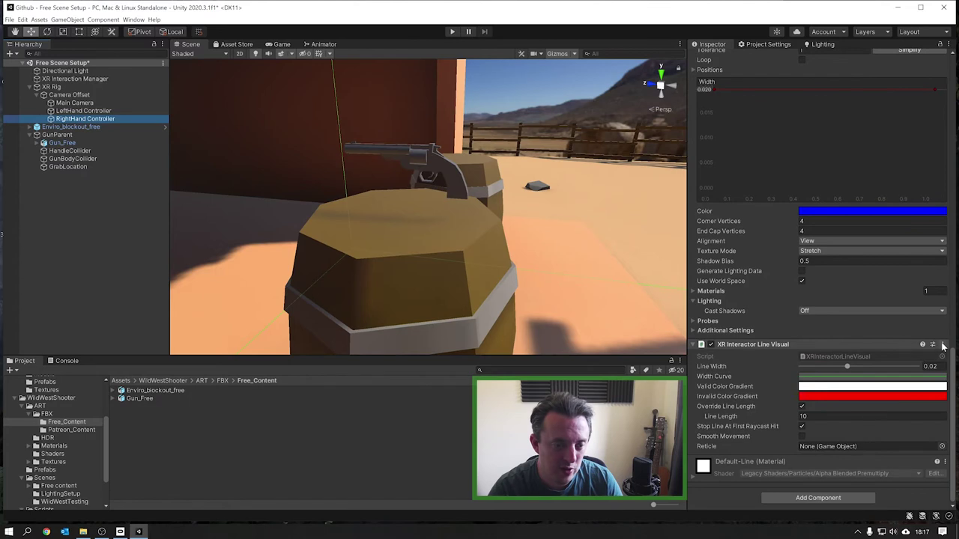
left_click(943, 344)
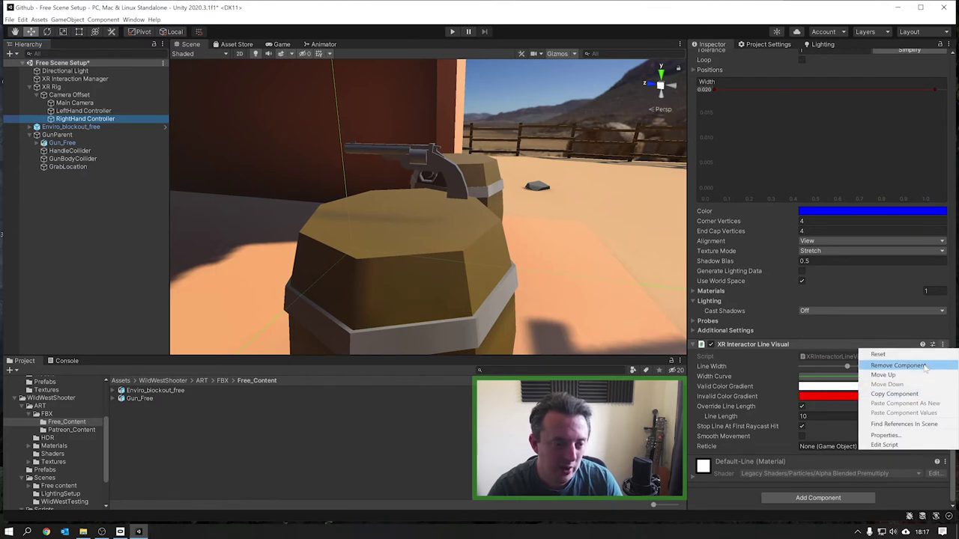
left_click(899, 366)
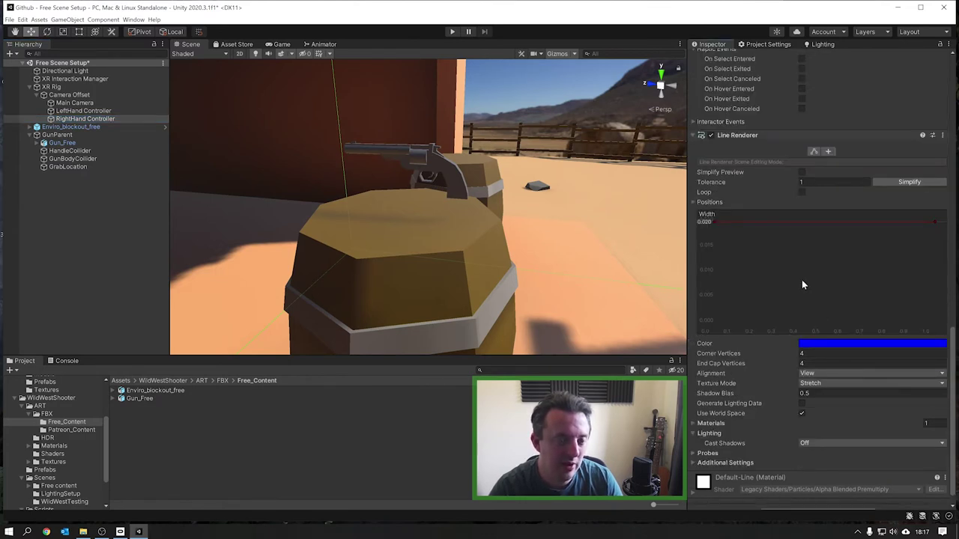
- Move the Line Renderer up and remove the right hand's XR Ray Interactor
scroll(801, 285, "down", 1)
left_click(943, 120)
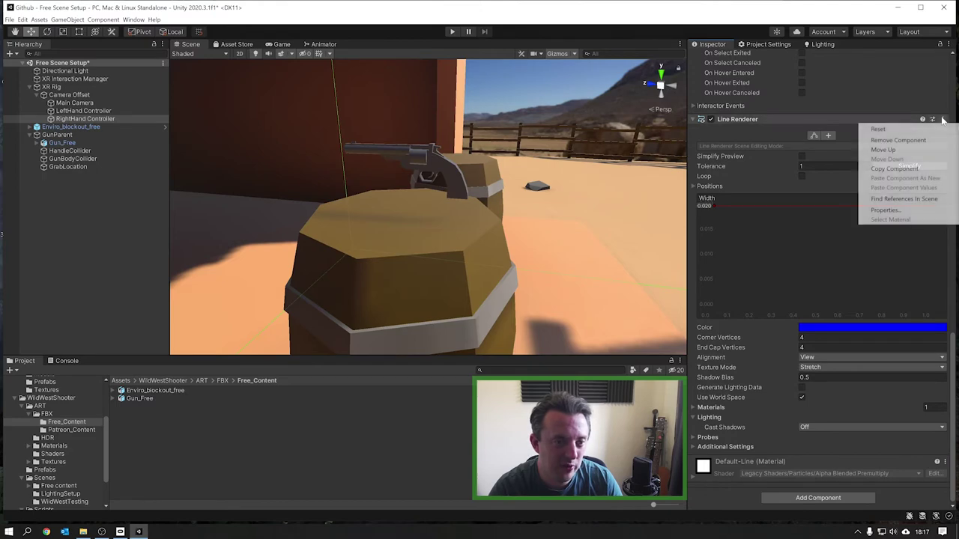
left_click(922, 149)
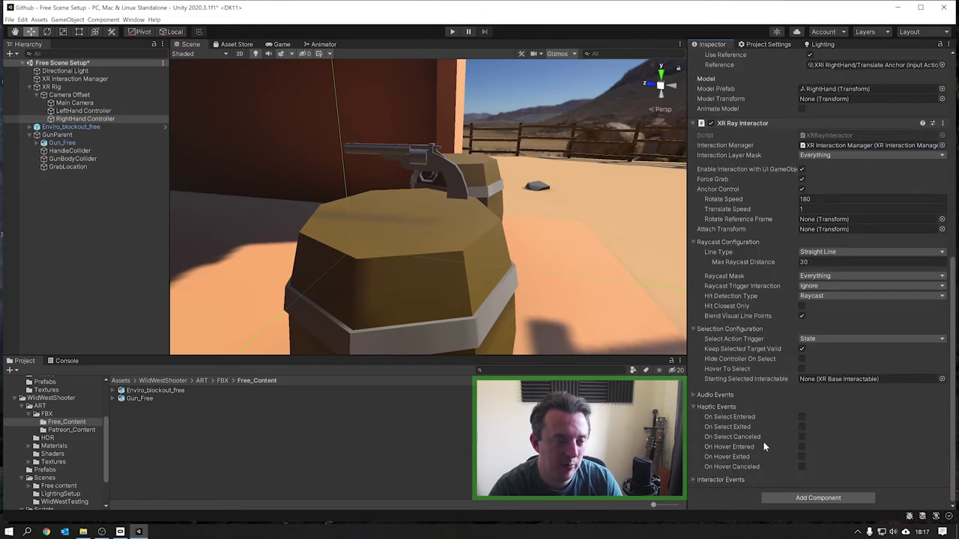
scroll(742, 343, "up", 5)
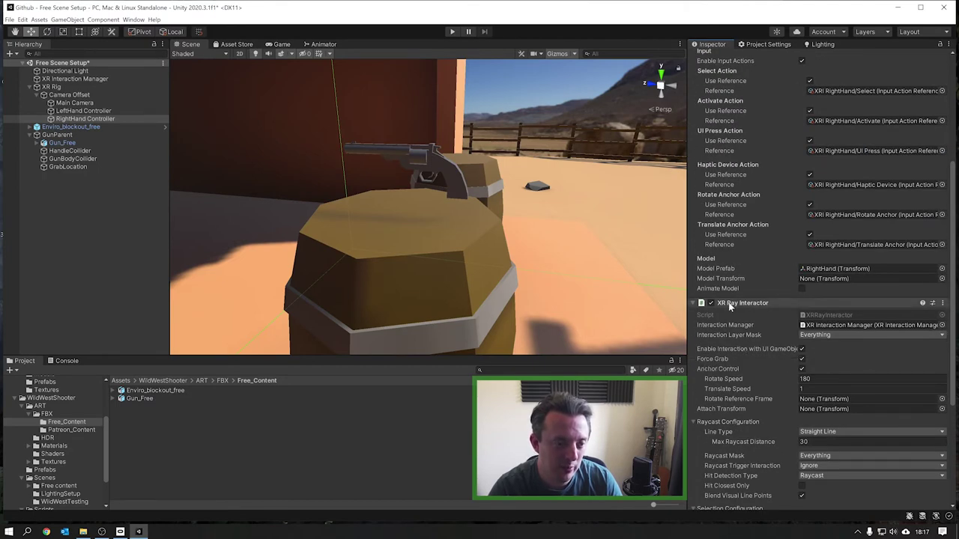
left_click(942, 303)
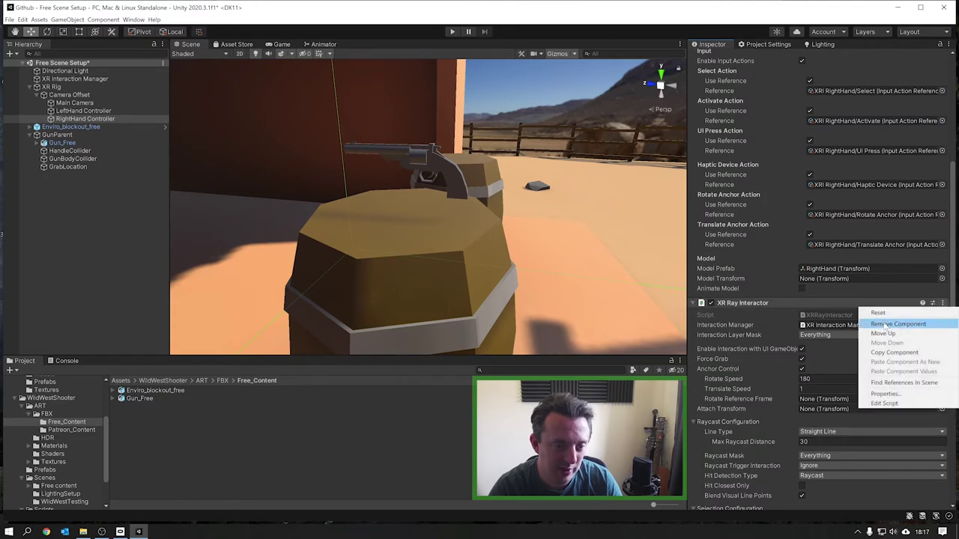
left_click(869, 324)
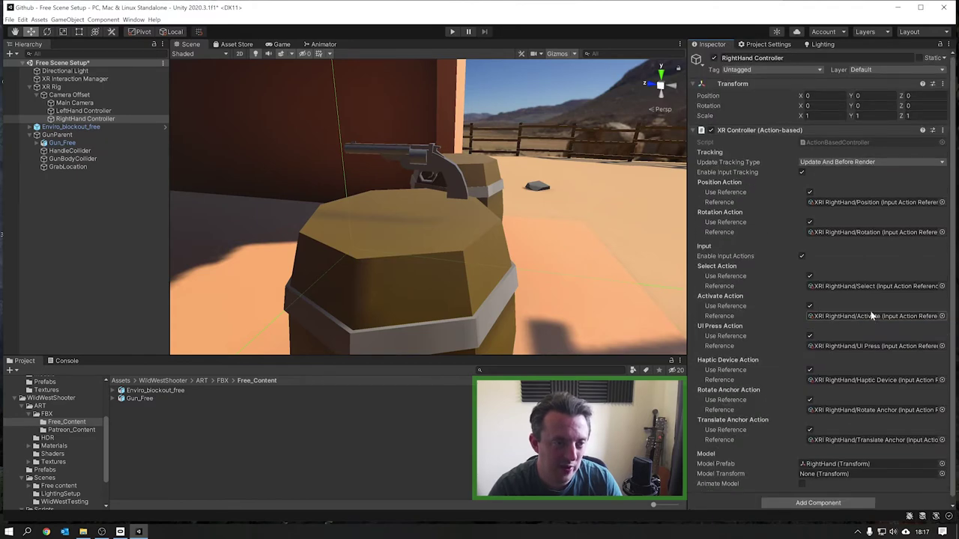
- Add an XR Direct Interactor and a trigger Sphere Collider to RightHand Controller
left_click(820, 496)
type("xr direct")
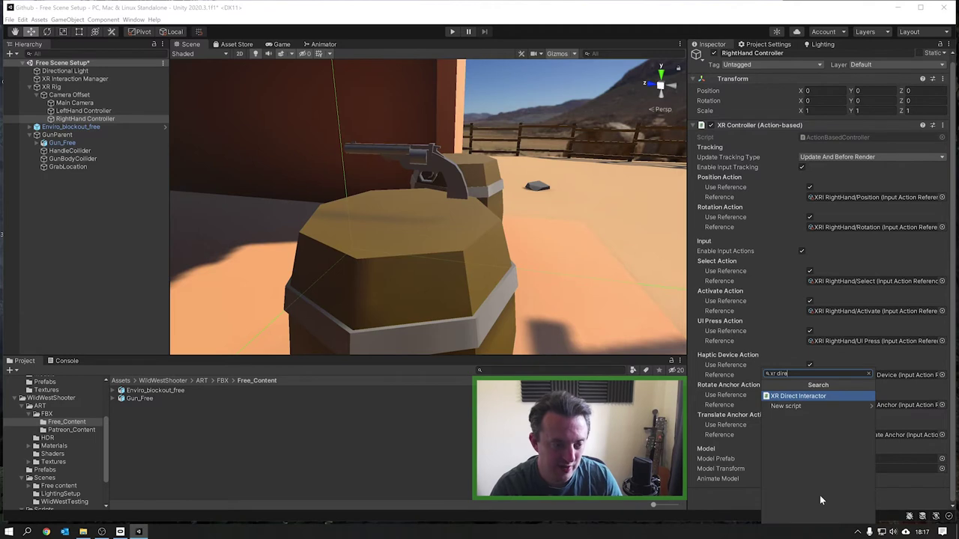
key("Return")
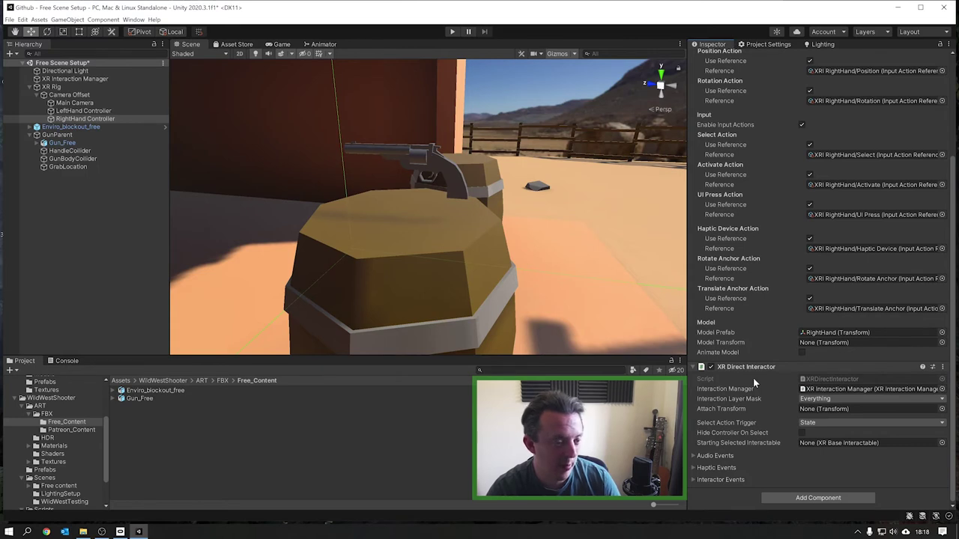
left_click(809, 496)
type("sphere col")
key("Return")
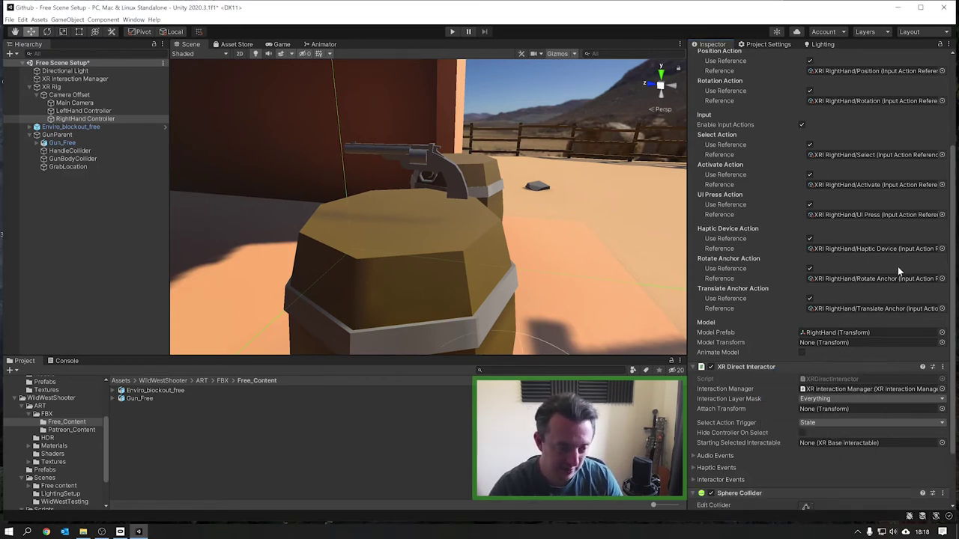
left_click(802, 449)
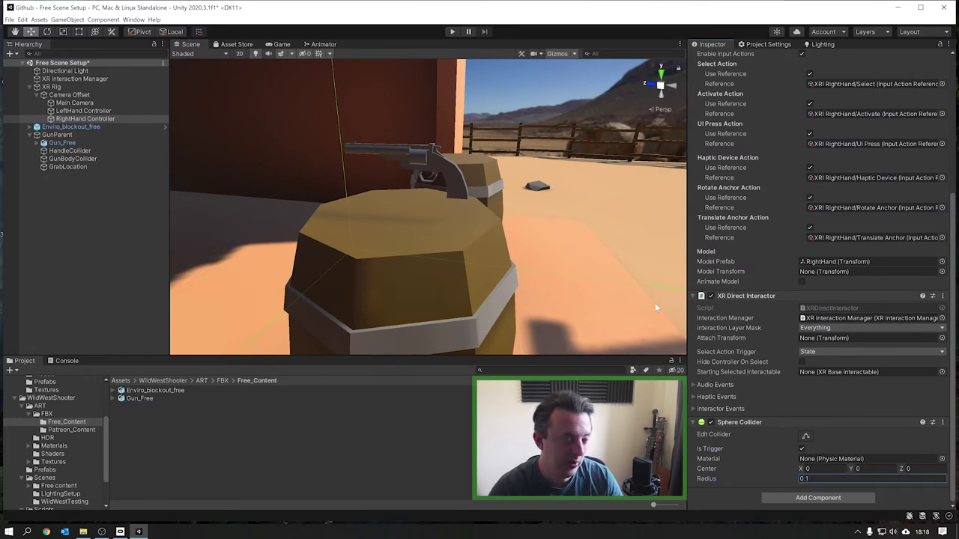
right_click_drag(445, 193, 448, 224)
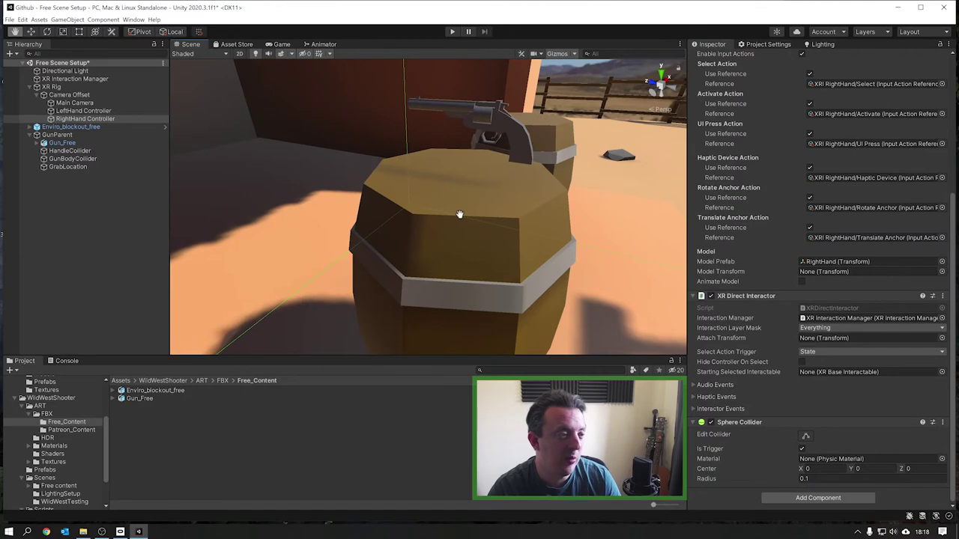
middle_click_drag(460, 215, 455, 217)
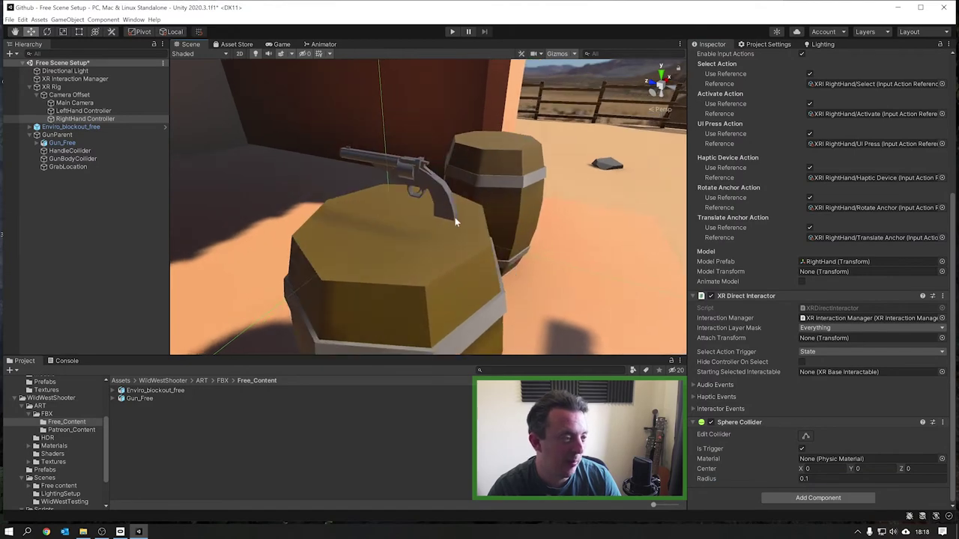
- Remove the Line Visual, Line Renderer and XR Ray Interactor from LeftHand Controller
left_click(135, 111)
scroll(933, 281, "down", 10)
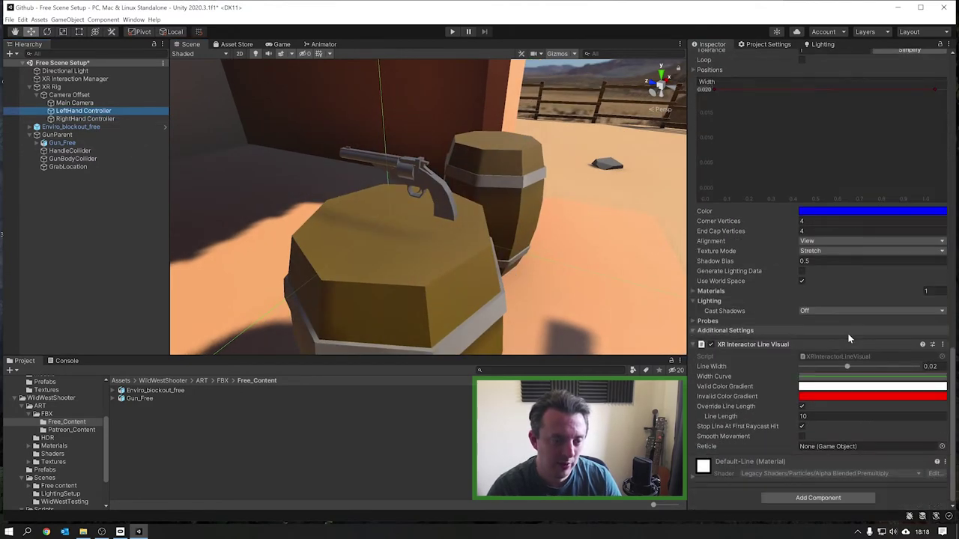
left_click(945, 349)
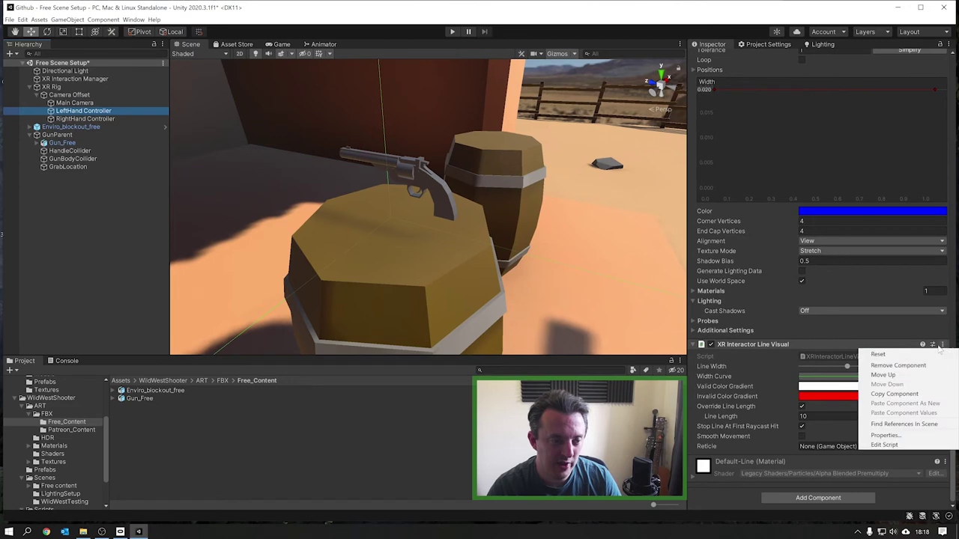
left_click(896, 366)
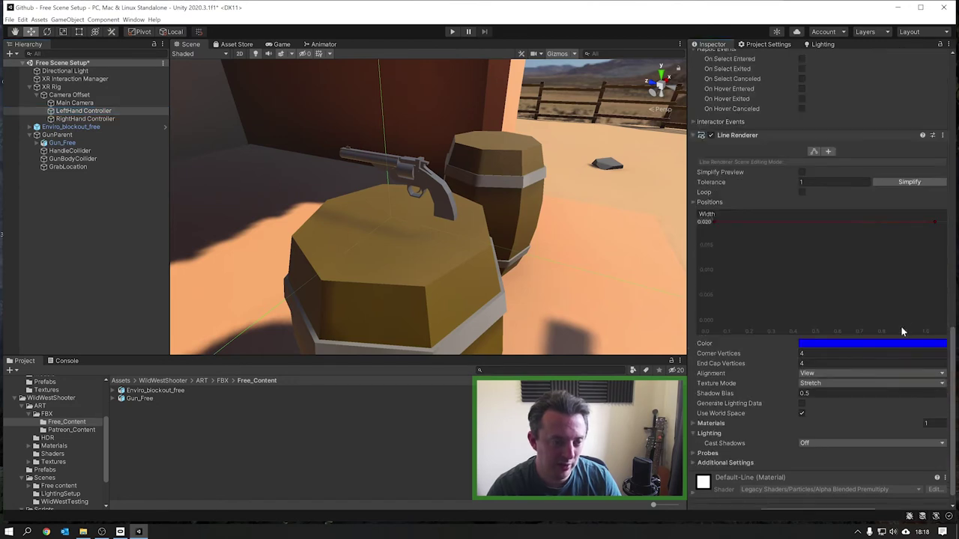
left_click(942, 135)
left_click(897, 156)
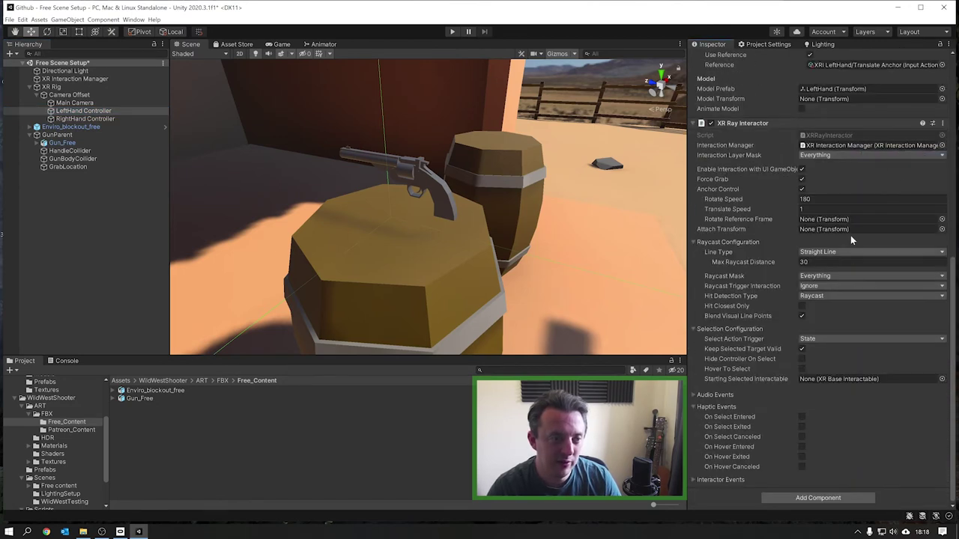
left_click(942, 123)
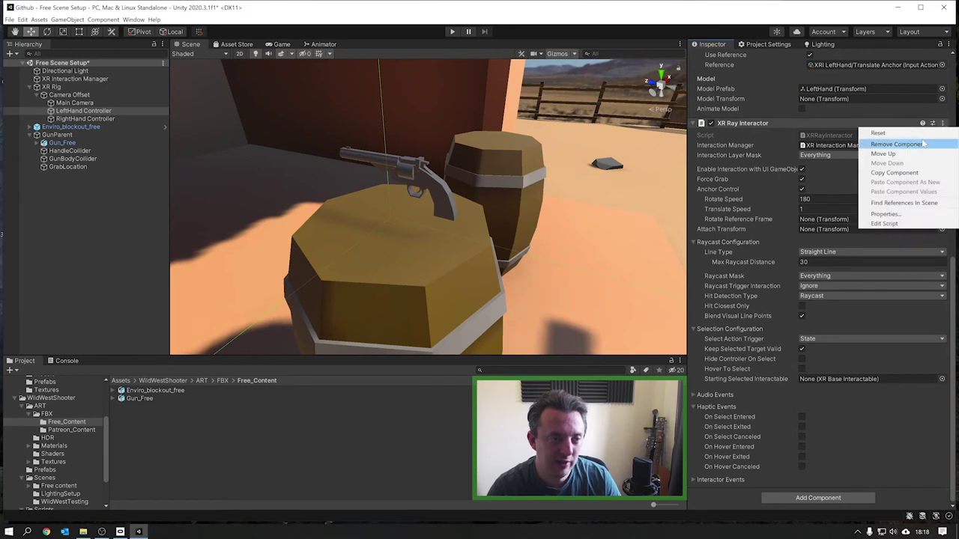
left_click(895, 143)
- Add an XR Direct Interactor component to the left hand
left_click(805, 495)
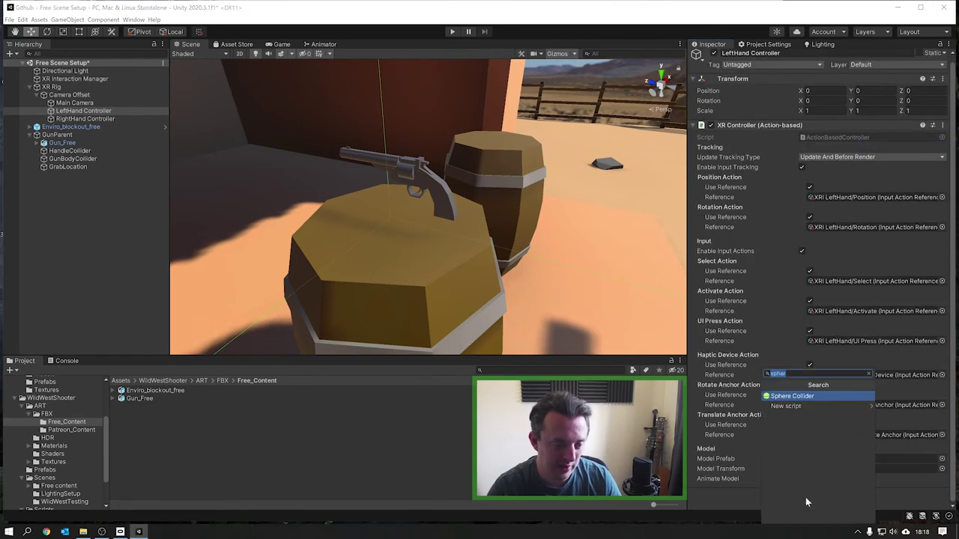
type("dire")
key("BackSpace")
key("BackSpace")
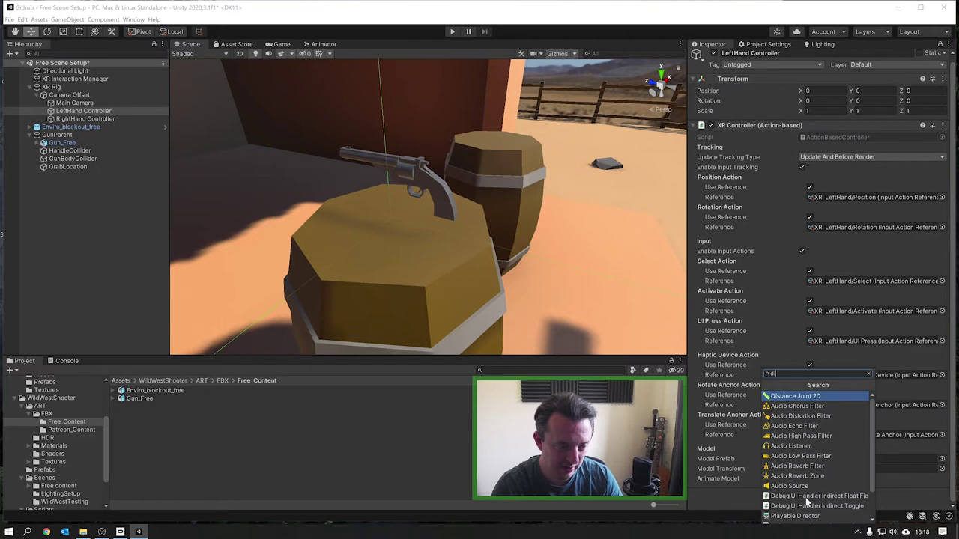
type("rect")
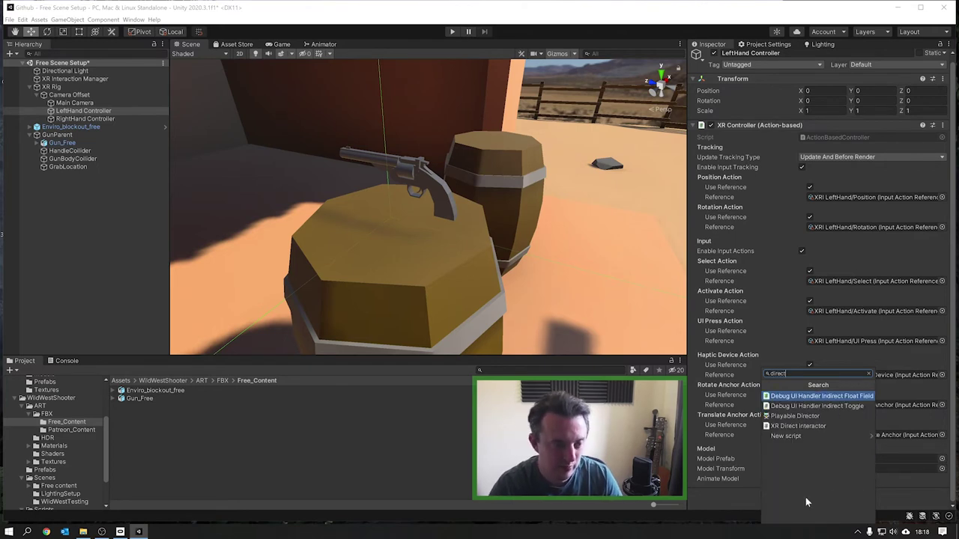
key("Down")
key("Down")
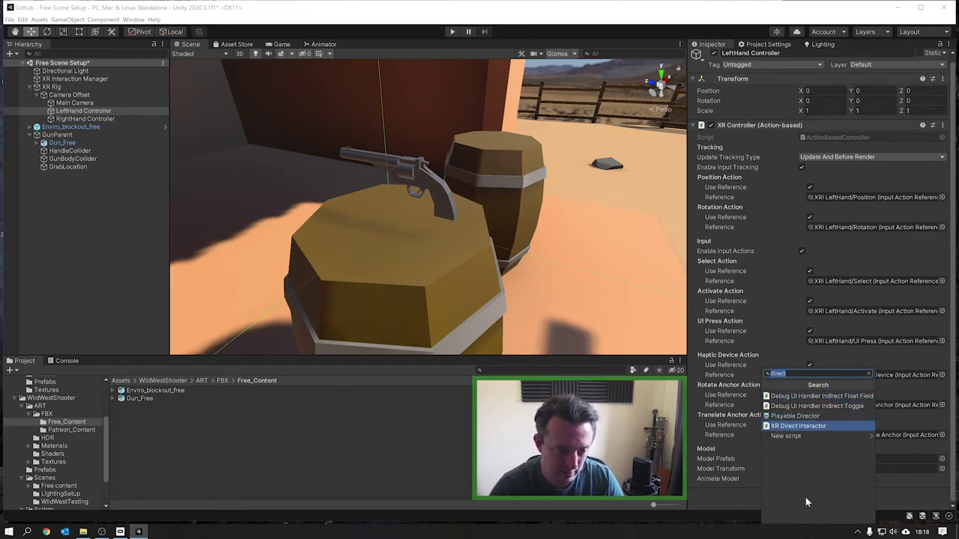
key("Return")
scroll(794, 427, "down", 3)
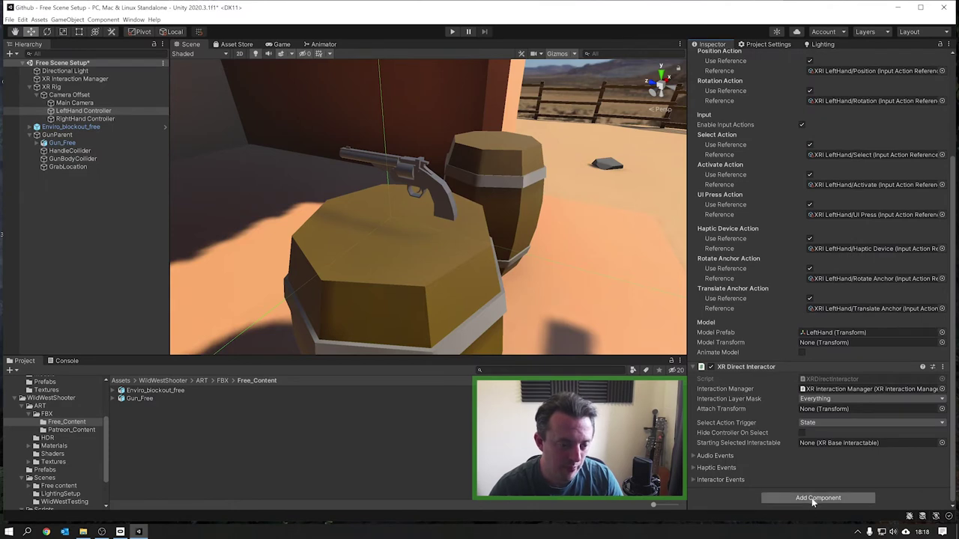
- Add a trigger Sphere Collider of radius 0.1 to the left hand and enter play mode
left_click(811, 496)
type("spher")
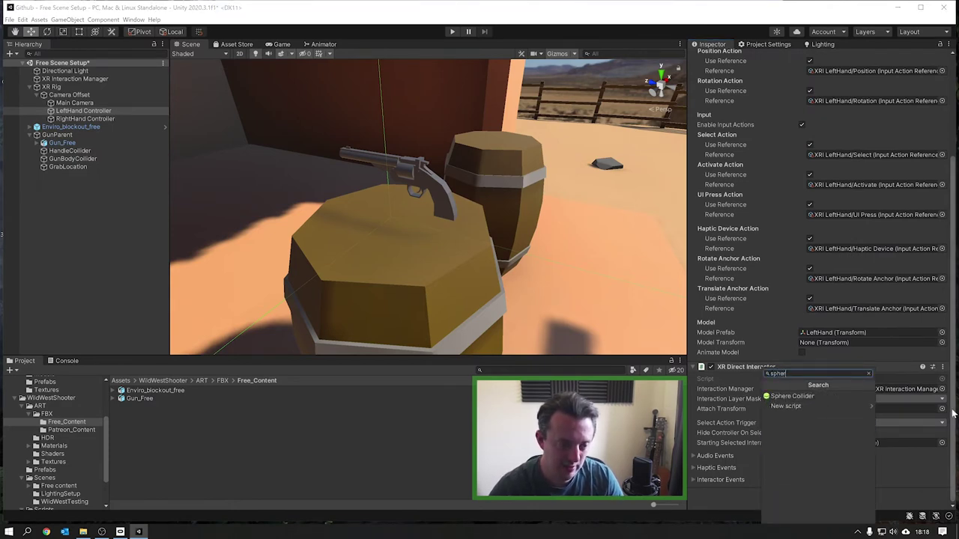
left_click(828, 394)
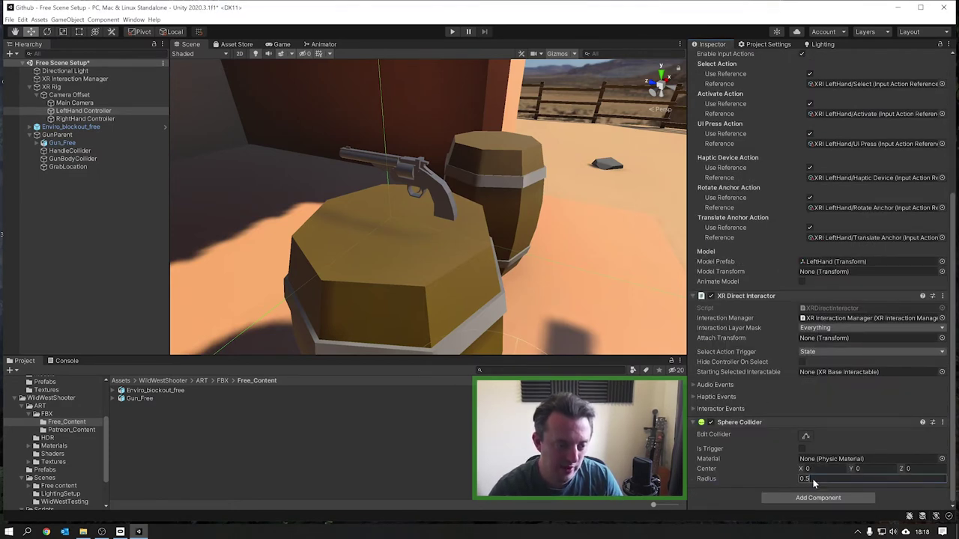
type("0.1")
left_click(803, 448)
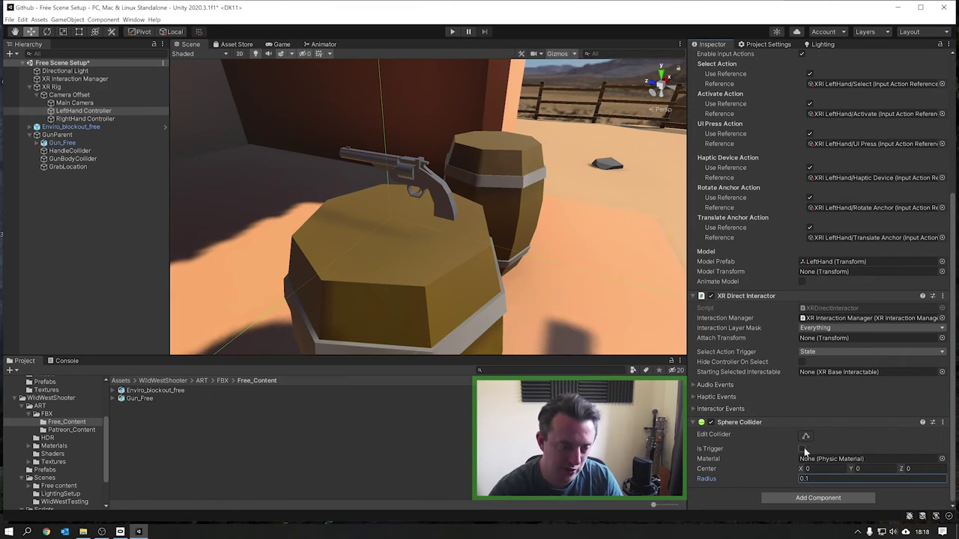
left_click(452, 31)
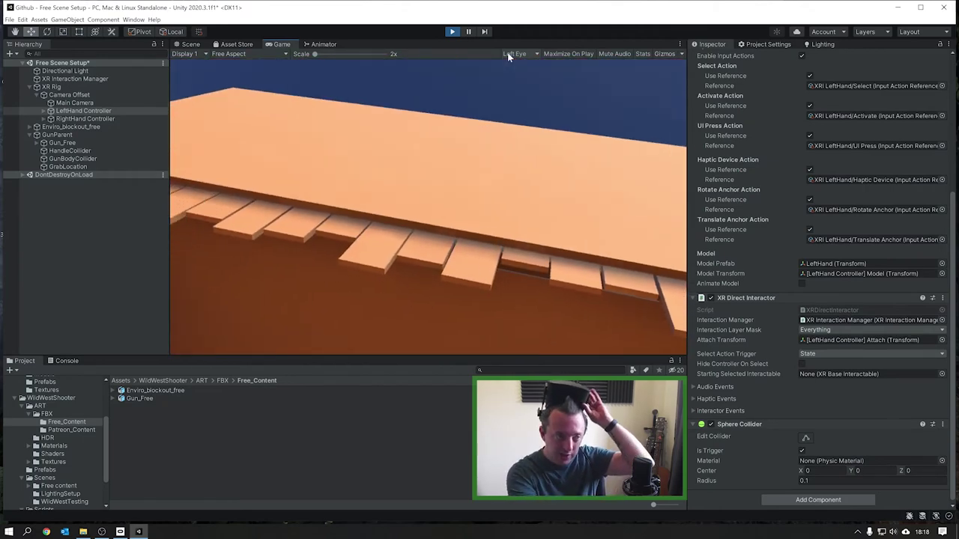
- End the headset test by leaving play mode, returning to editing
left_click(453, 32)
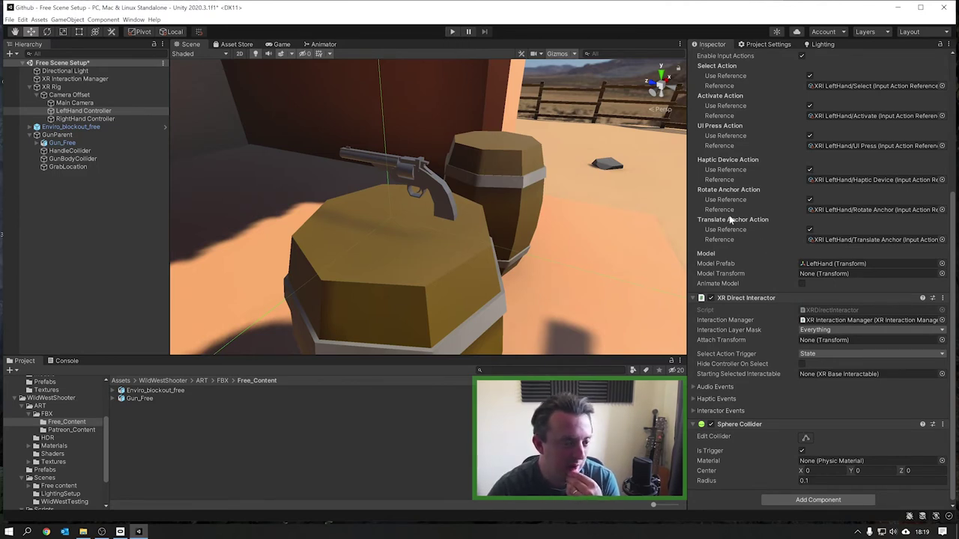
scroll(864, 303, "down", 1)
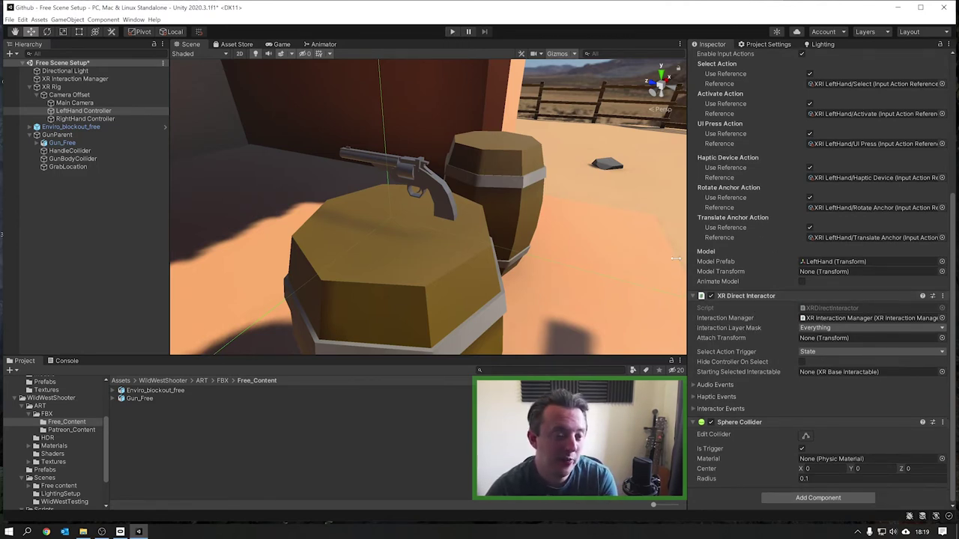
mouse_move(713, 95)
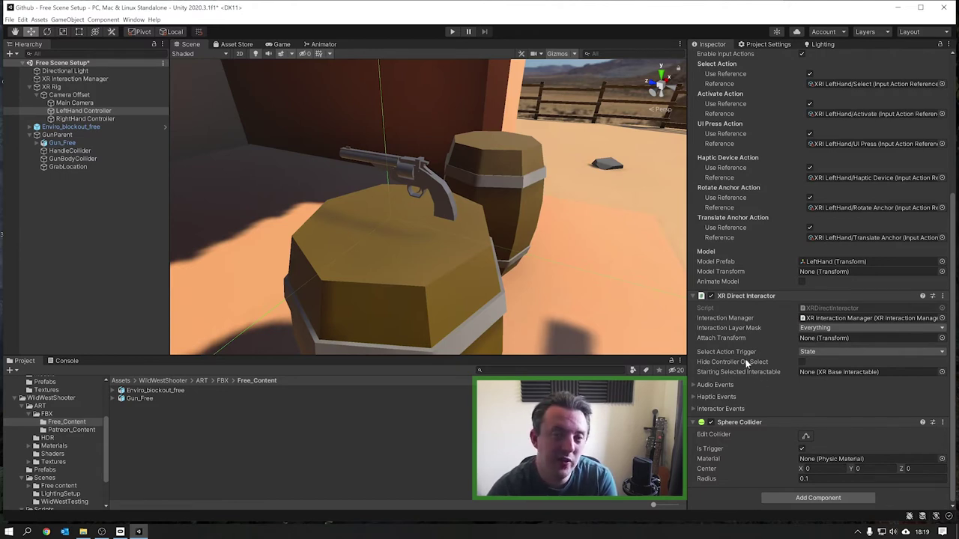
- Enable Hide Controller On Select on the left and right XR Direct Interactors, then enter play mode
left_click(802, 363)
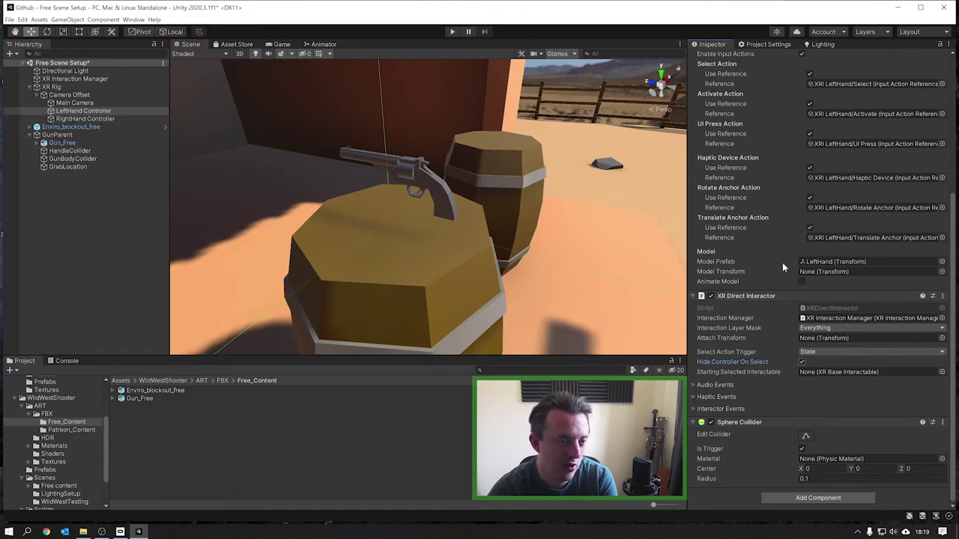
scroll(782, 263, "up", 5)
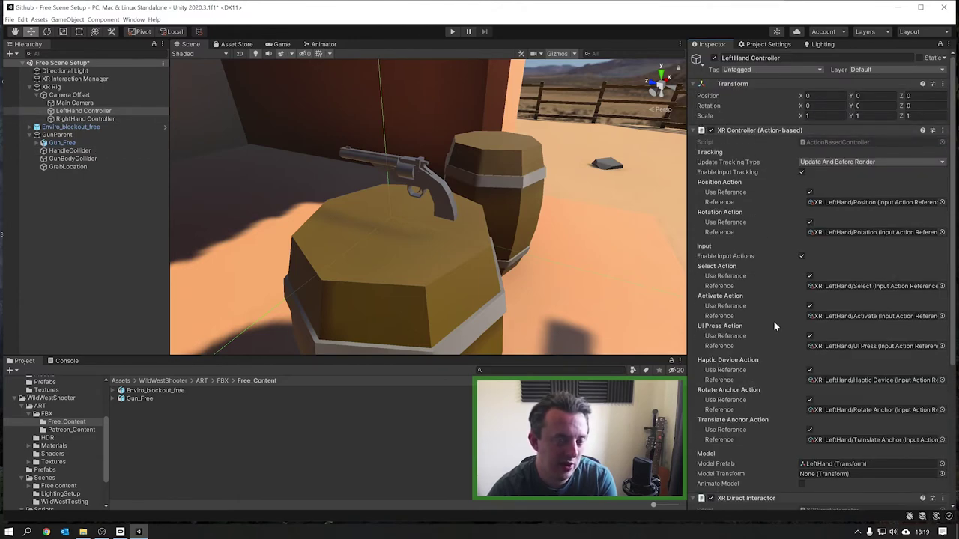
scroll(774, 321, "down", 5)
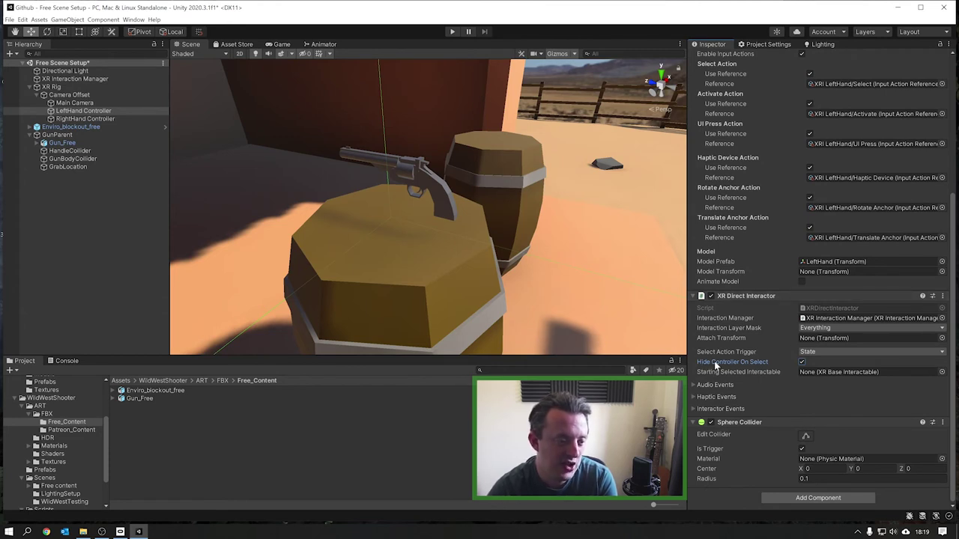
left_click(78, 117)
left_click(802, 362)
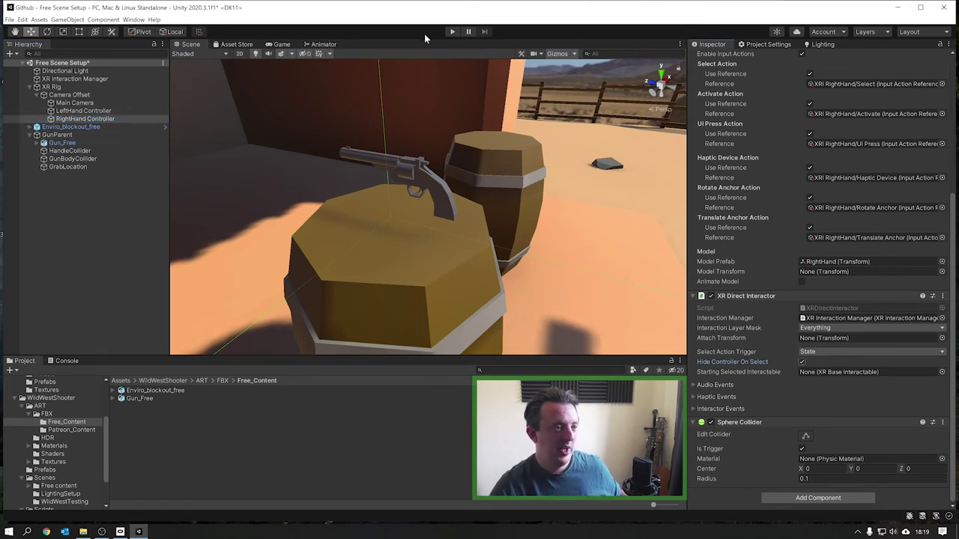
left_click(453, 32)
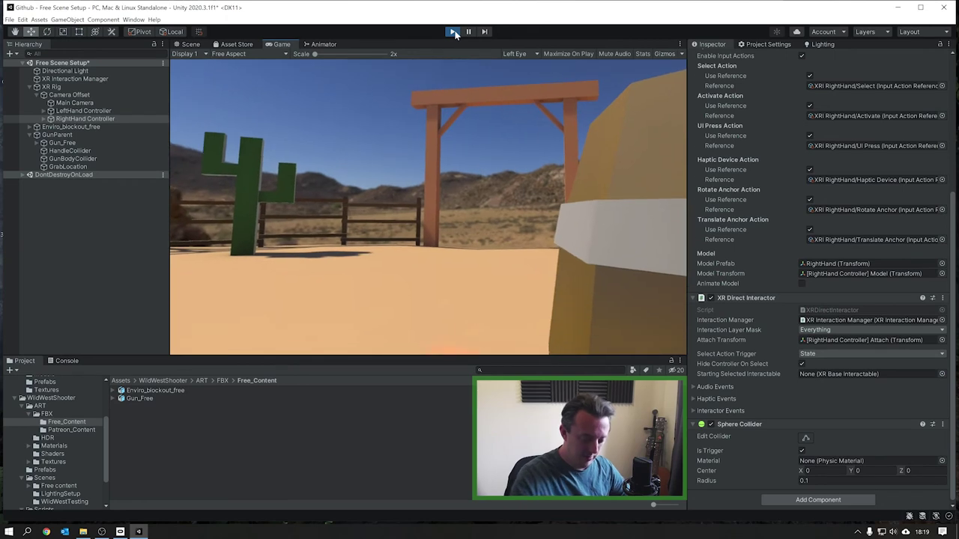
- Leave play mode after testing the direct-grab hands
left_click(454, 32)
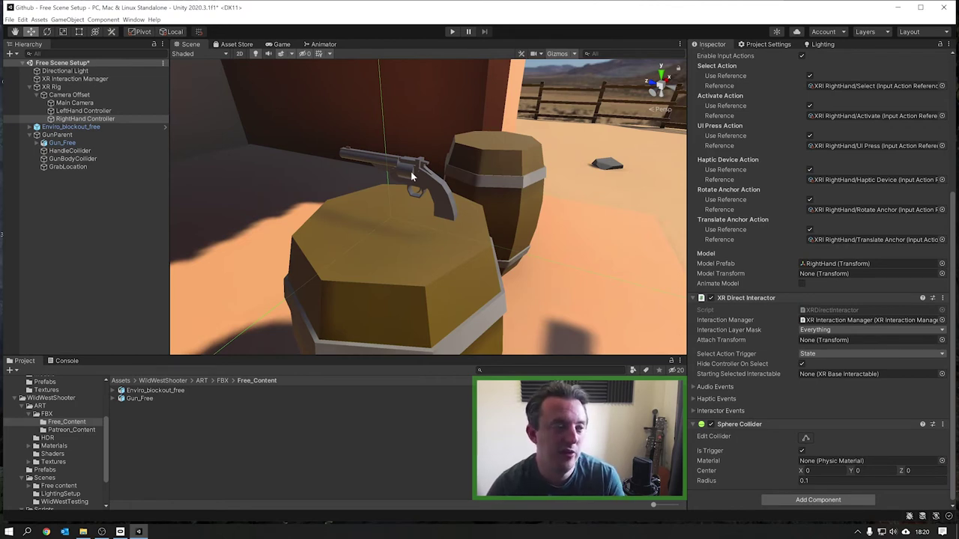
- Switch away to another application, then scroll the project files toward the Tutorial Scripts folder
key("alt+Tab")
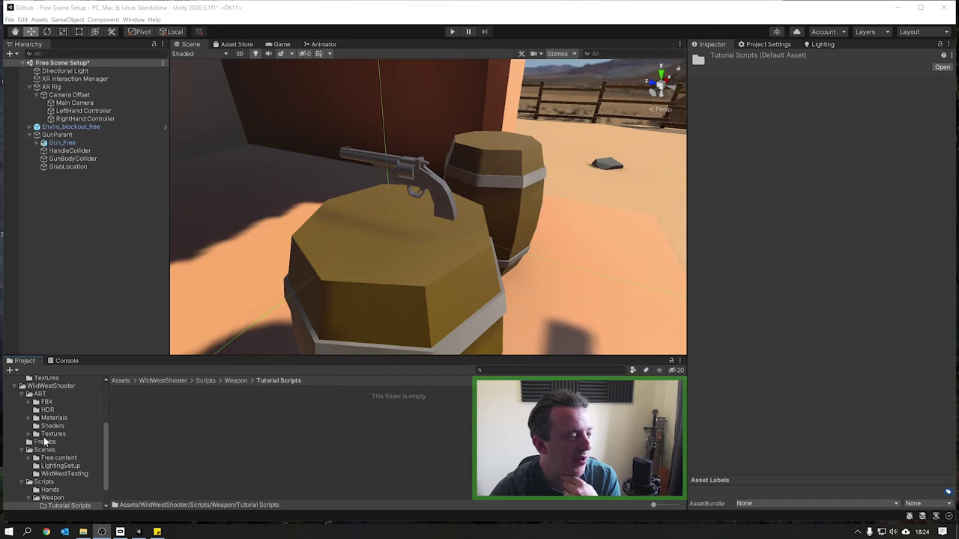
scroll(48, 442, "down", 2)
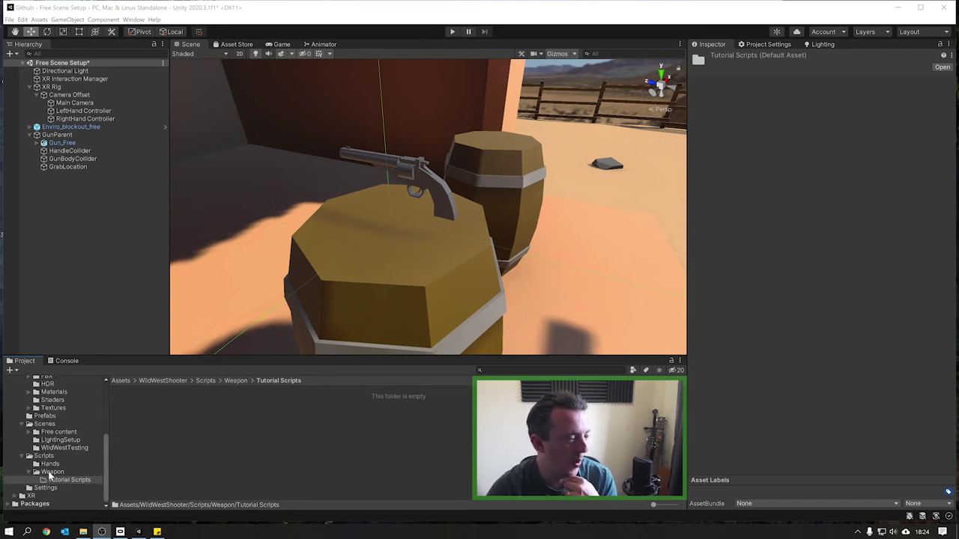
- Create a new C# script named Gun in the Tutorial Scripts folder
right_click(168, 411)
mouse_move(225, 191)
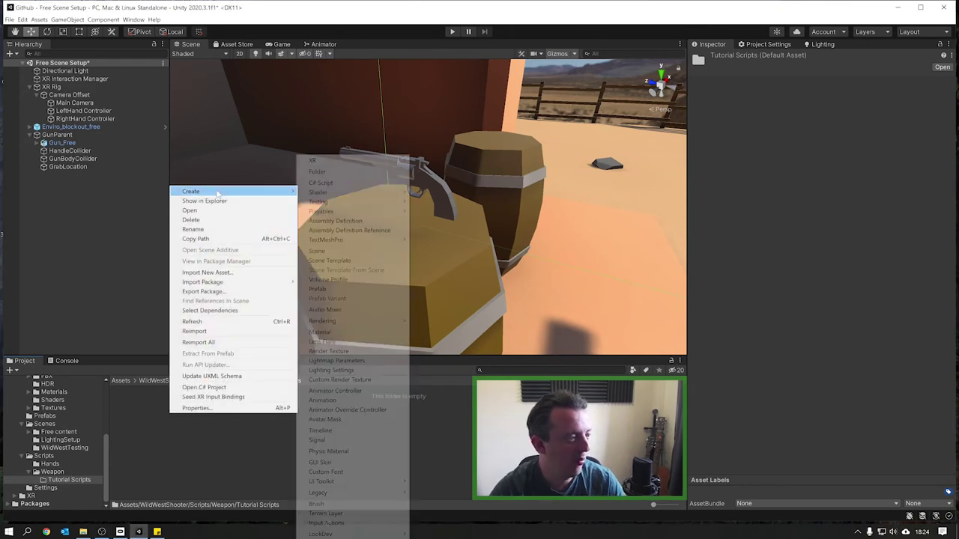
left_click(332, 186)
type("Gun")
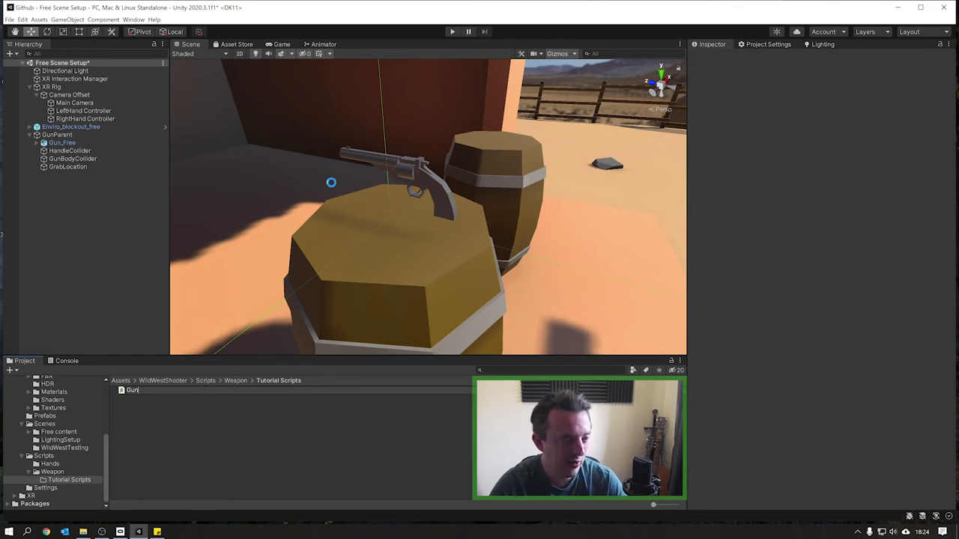
key("Return")
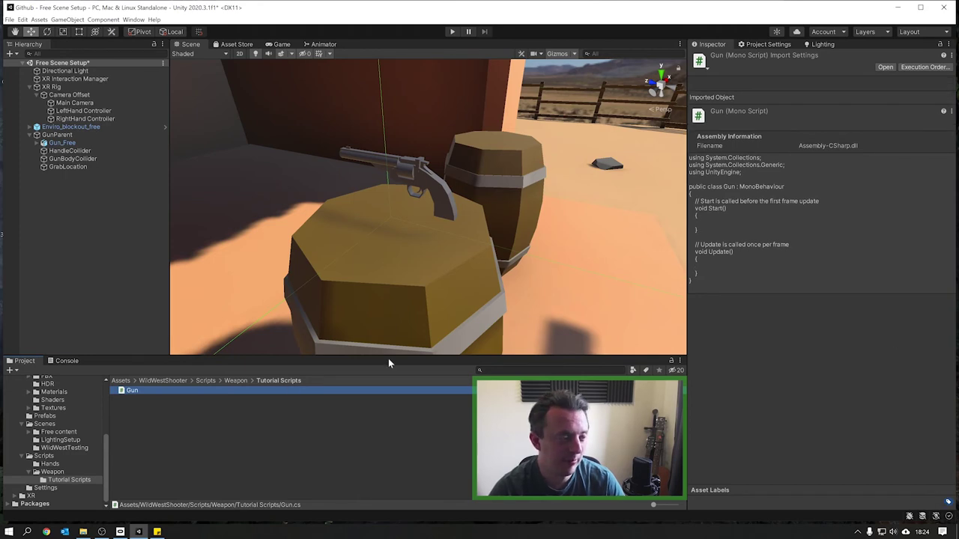
- Open the Gun script and review GunParent's Rigidbody and XR Grab Interactable components in the Inspector
double_click(127, 391)
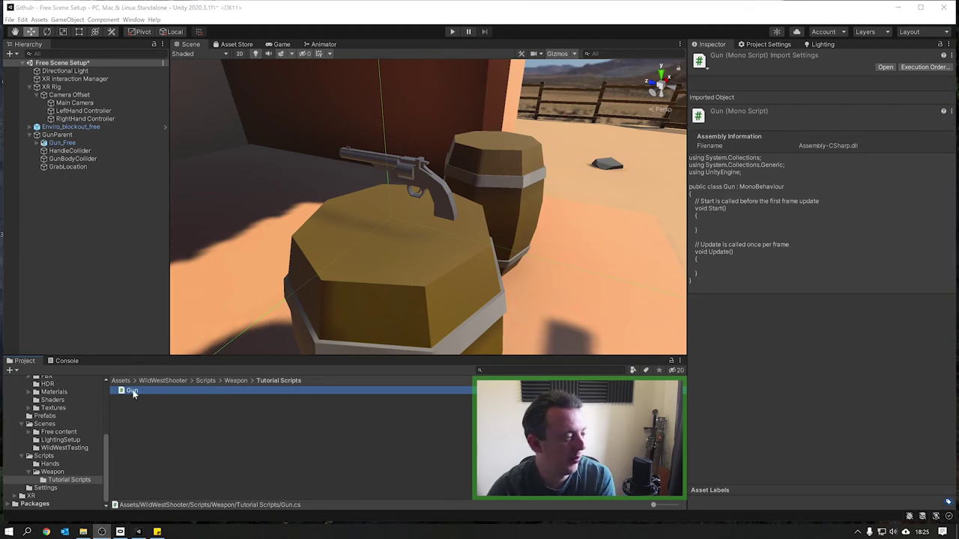
left_click(58, 136)
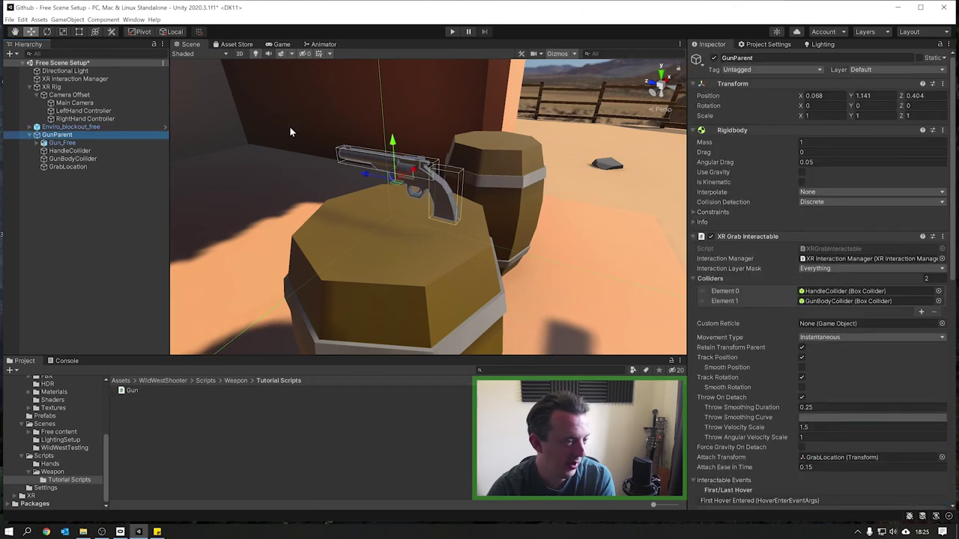
left_click(694, 131)
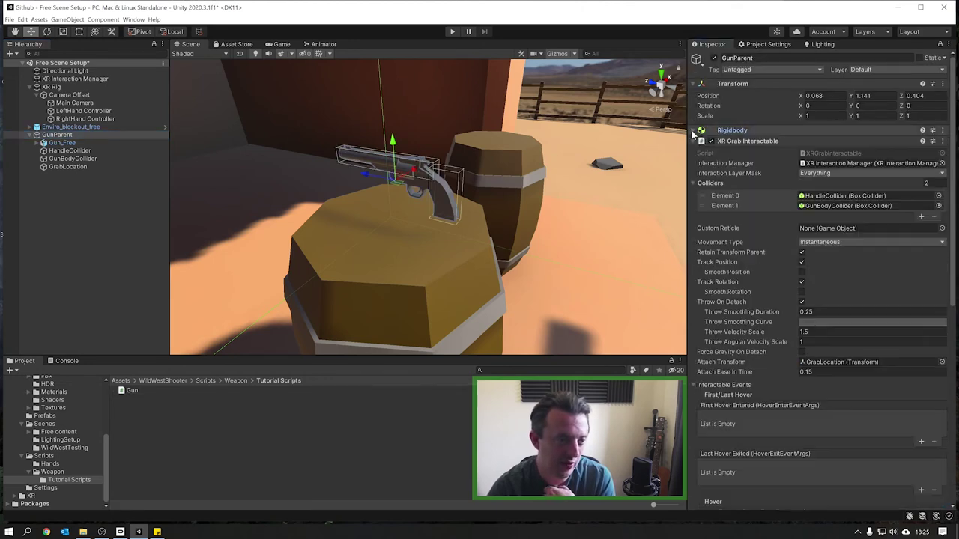
left_click(693, 141)
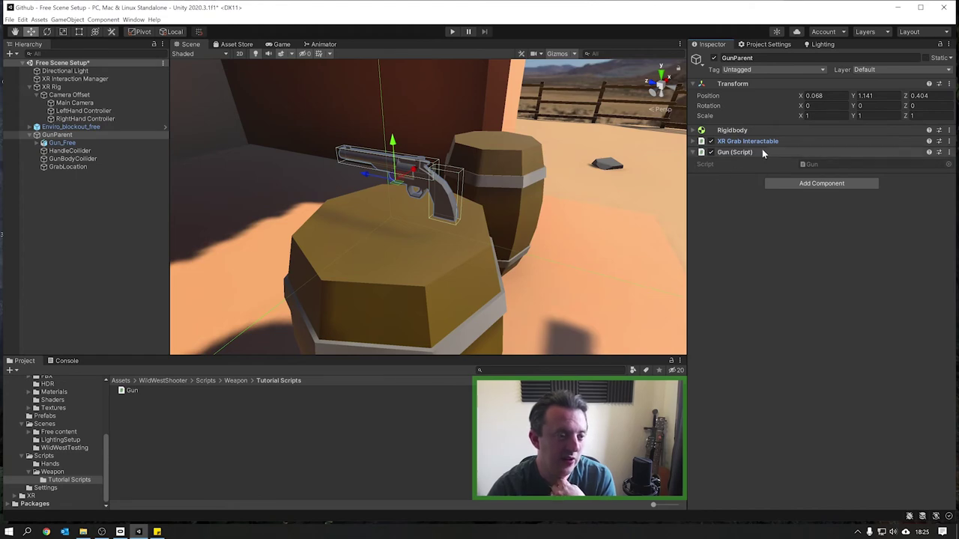
left_click(731, 141)
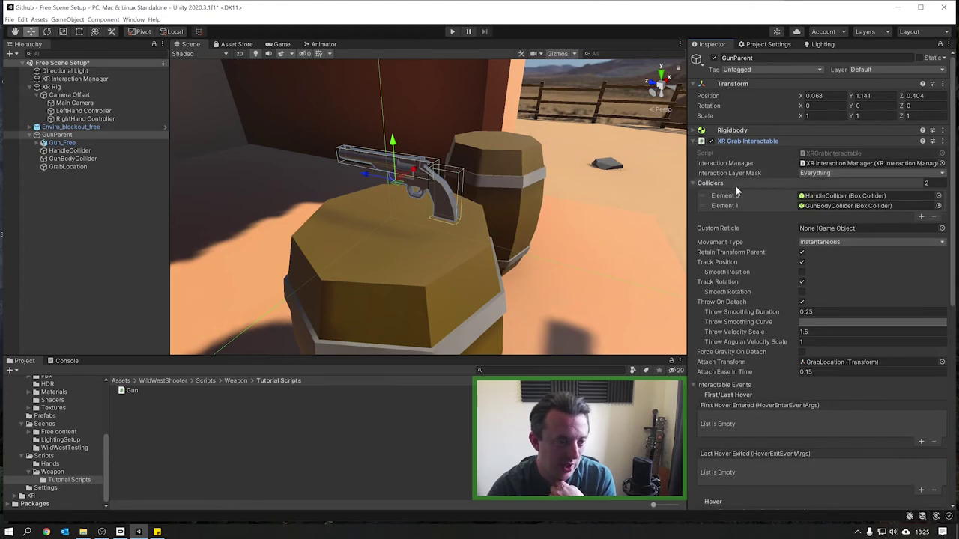
scroll(807, 318, "down", 10)
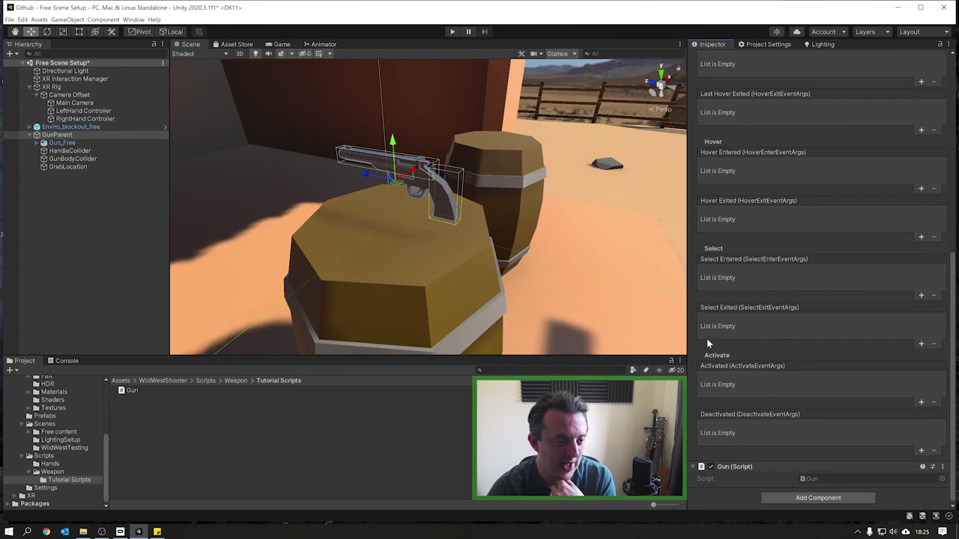
scroll(742, 366, "up", 10)
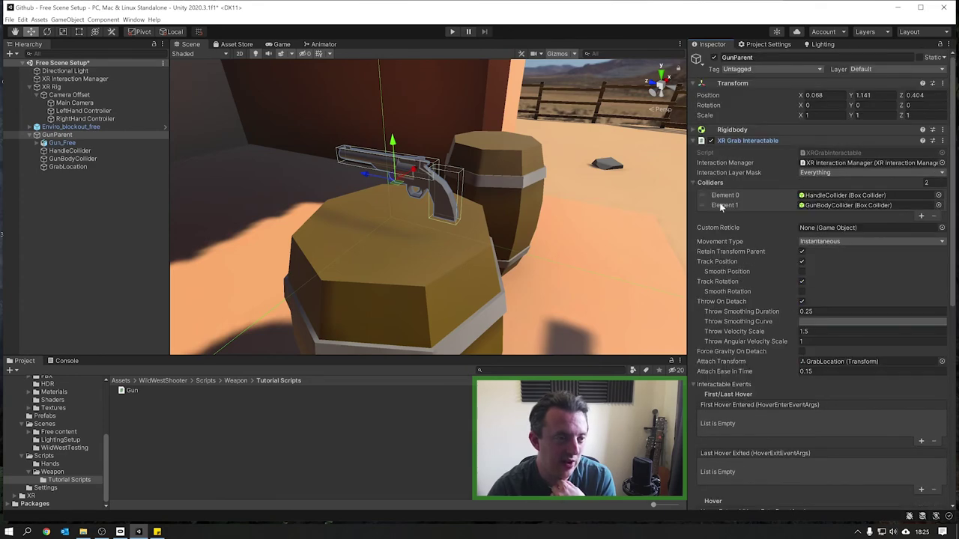
scroll(791, 337, "down", 10)
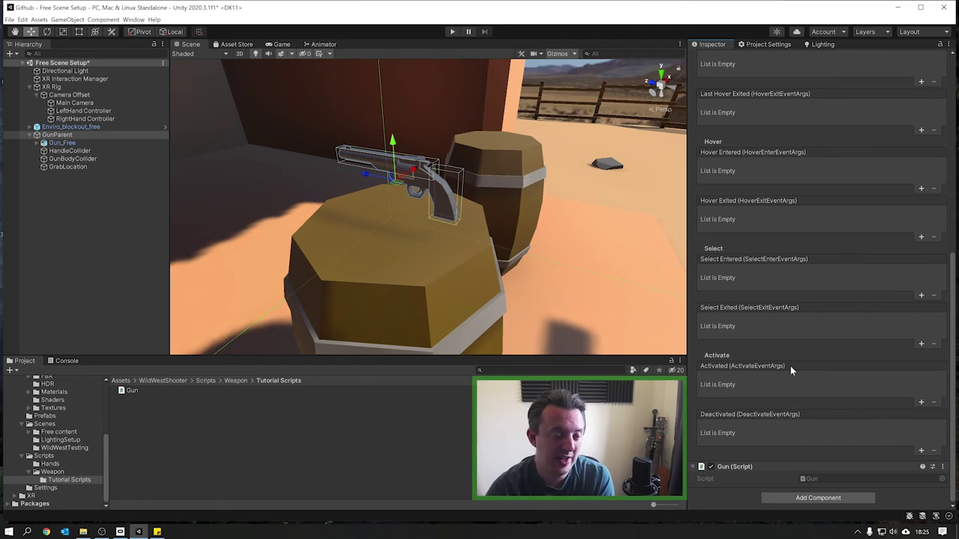
- In Gun.cs, add 'using UnityEngine.XR.Interaction.Toolkit;' as line 4 below the UnityEngine import
double_click(814, 479)
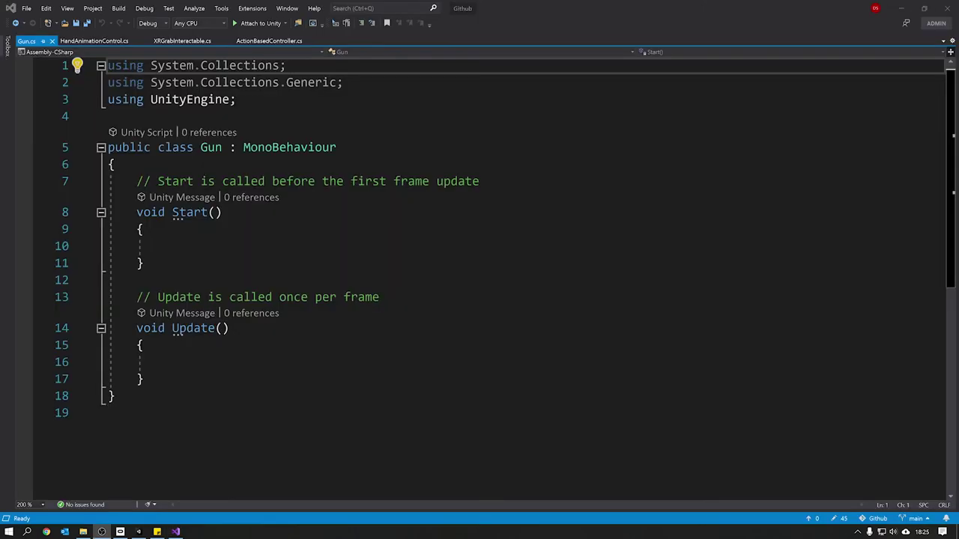
left_click(235, 98)
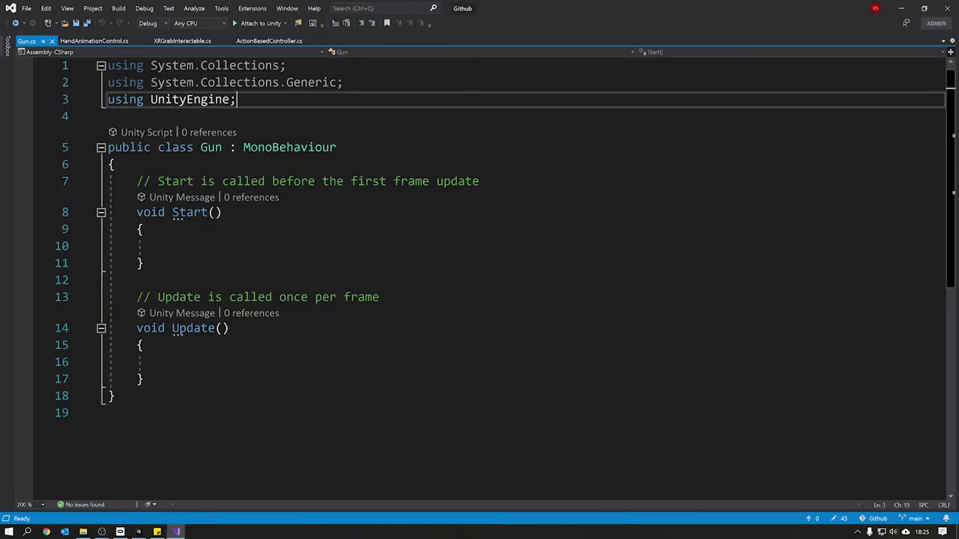
key("Return")
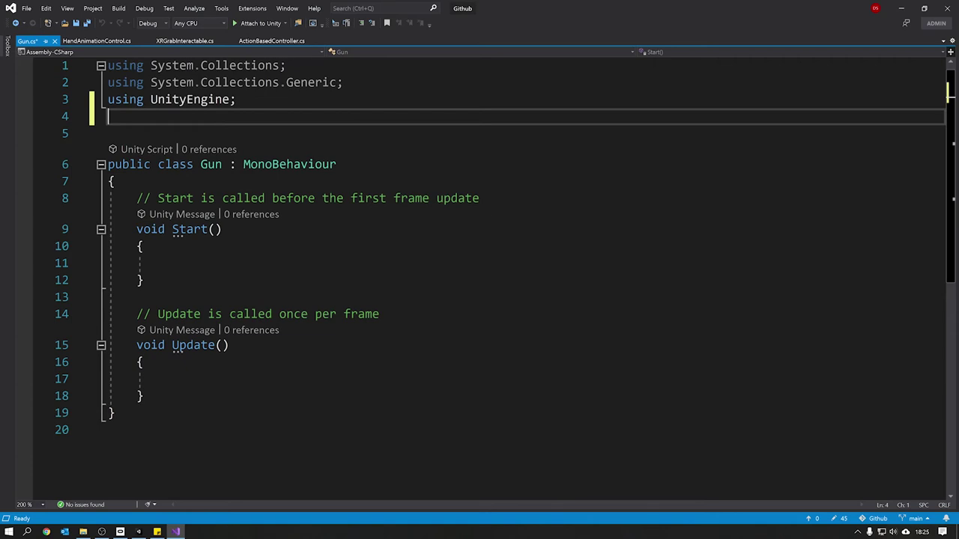
type("using")
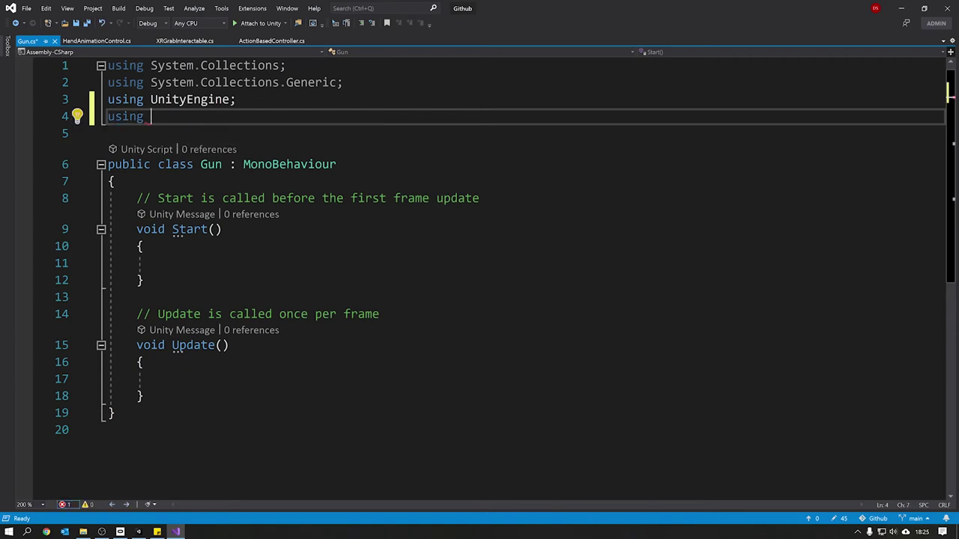
key("ctrl+space")
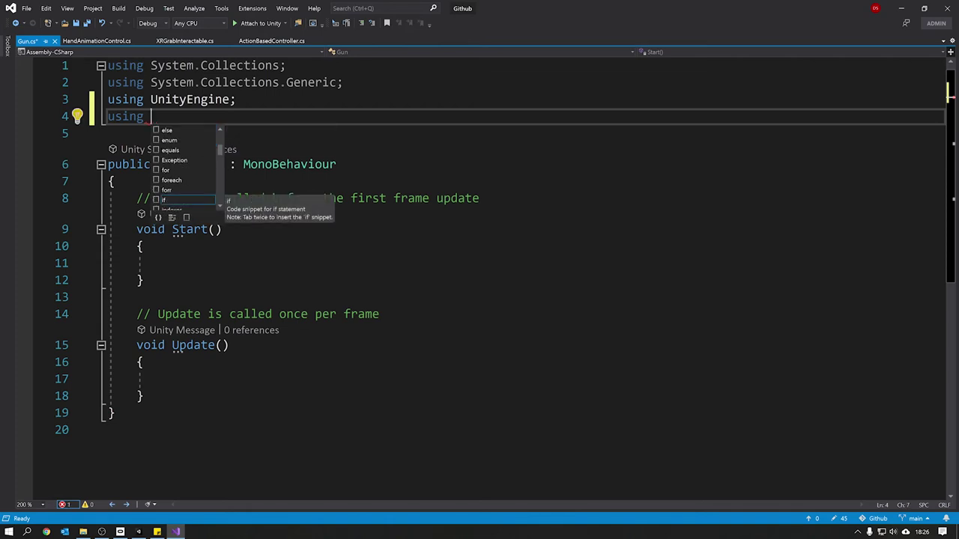
type("Unity")
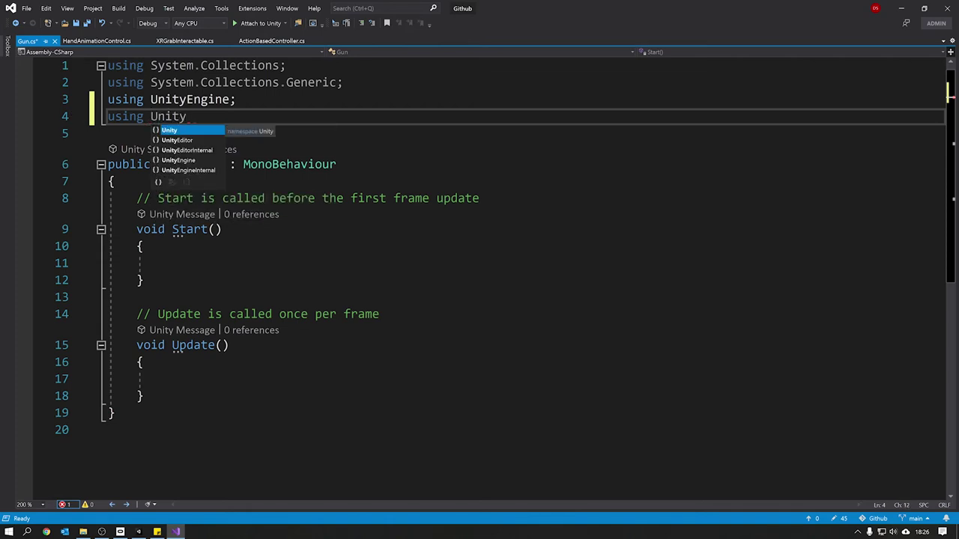
key("Down")
key("Down")
key("Down")
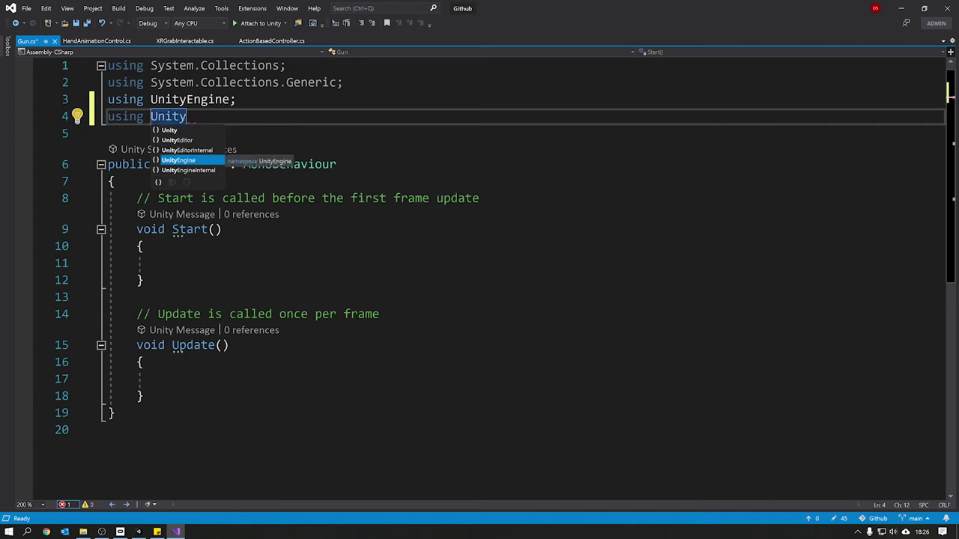
type("Engine.")
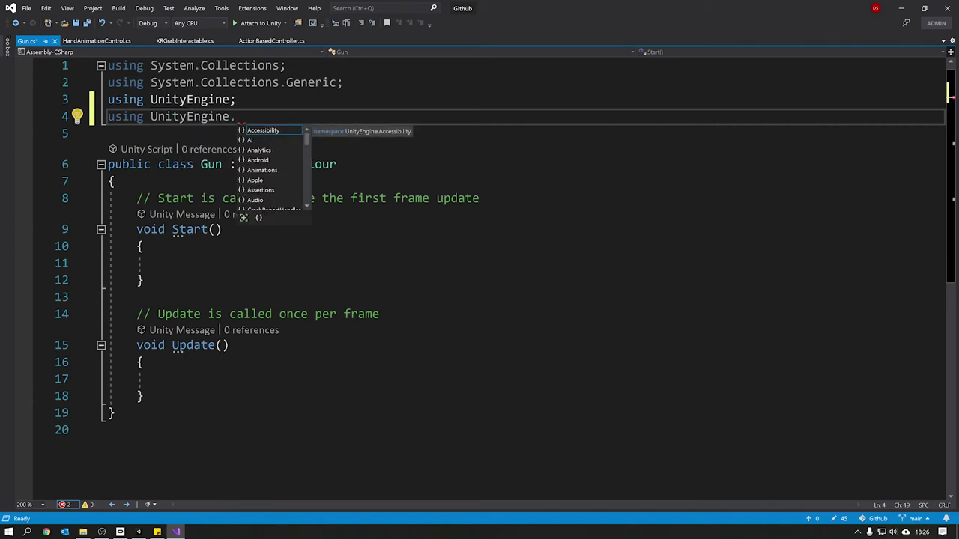
type("xr.inter")
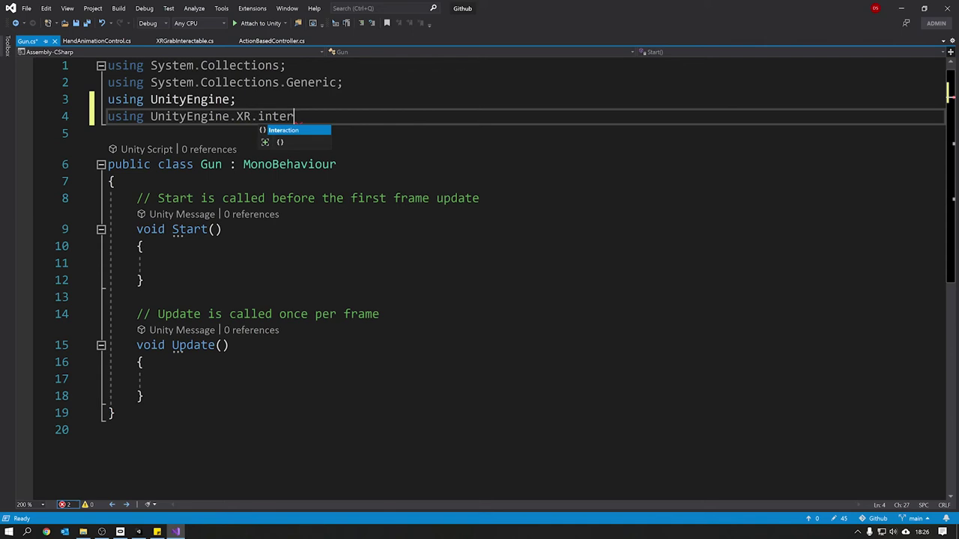
type("action.to")
key("Tab")
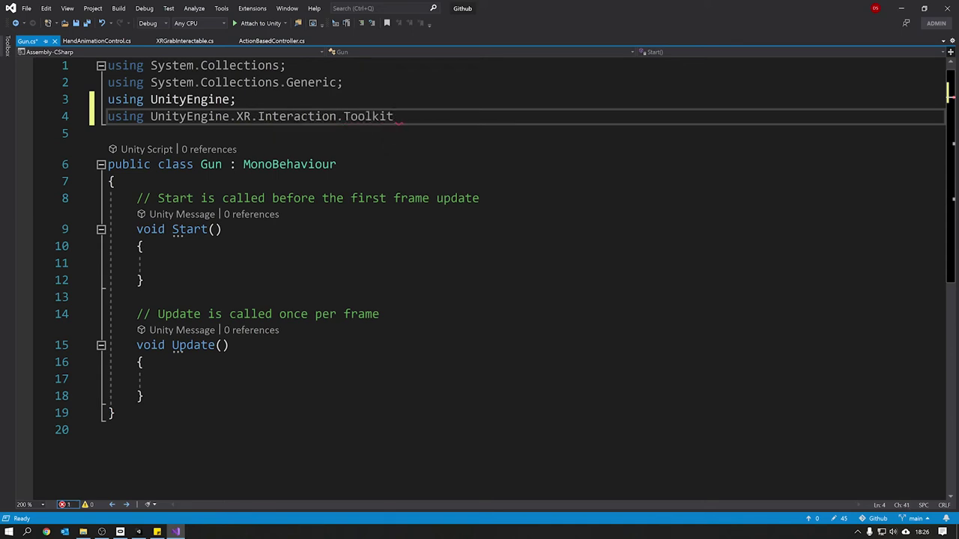
type(";")
- Delete the default Start and Update methods and begin a '[SerializeField] XRGrabInteractable grab' field
left_click_drag(136, 198, 144, 396)
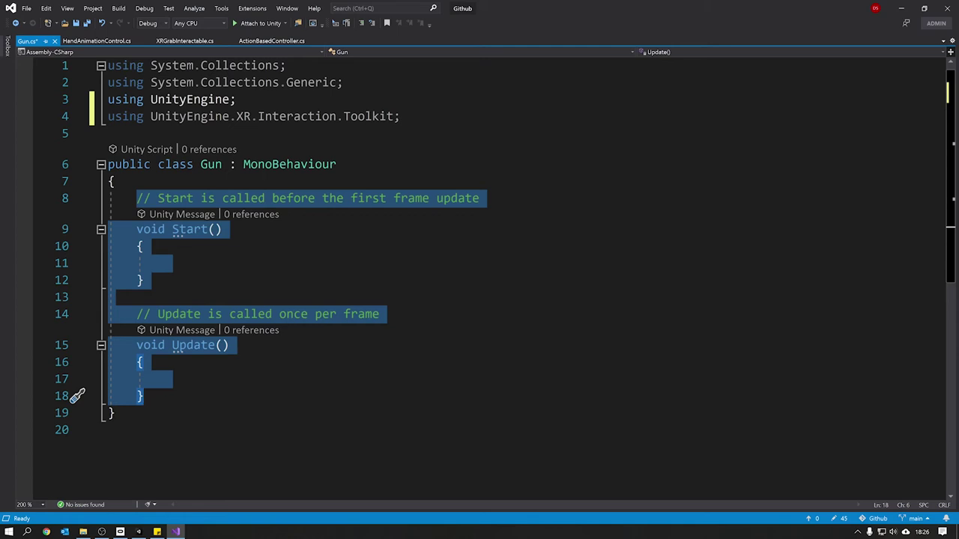
key("BackSpace")
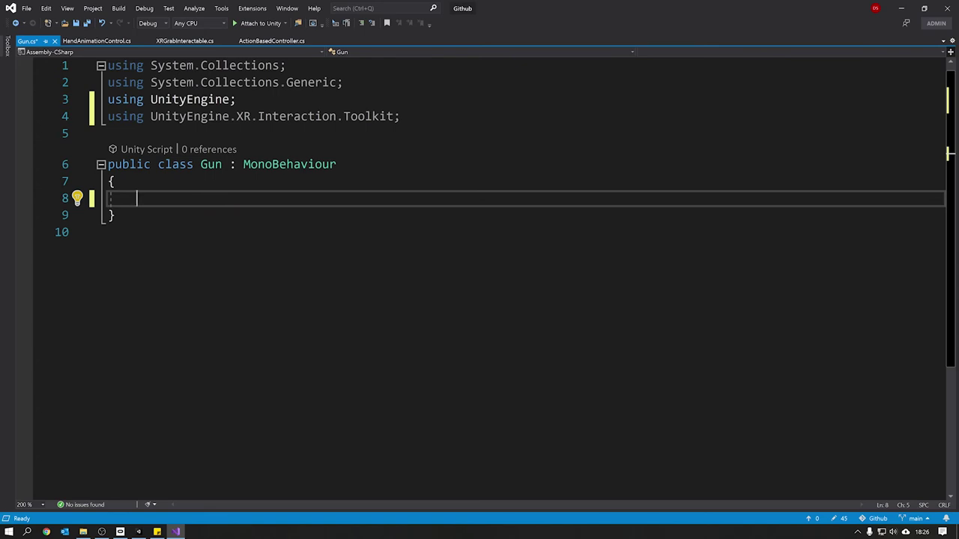
type("[SerializeField] XR")
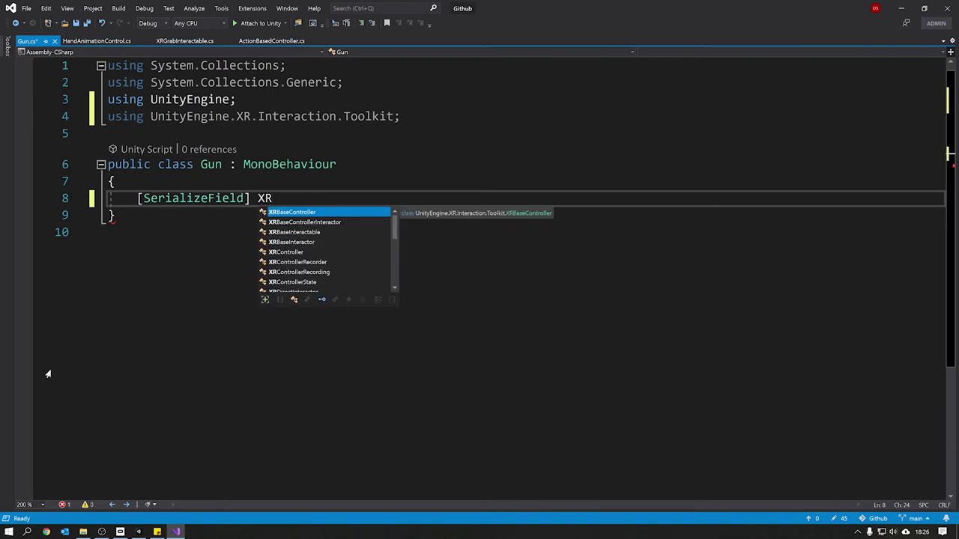
type("gra")
key("Tab")
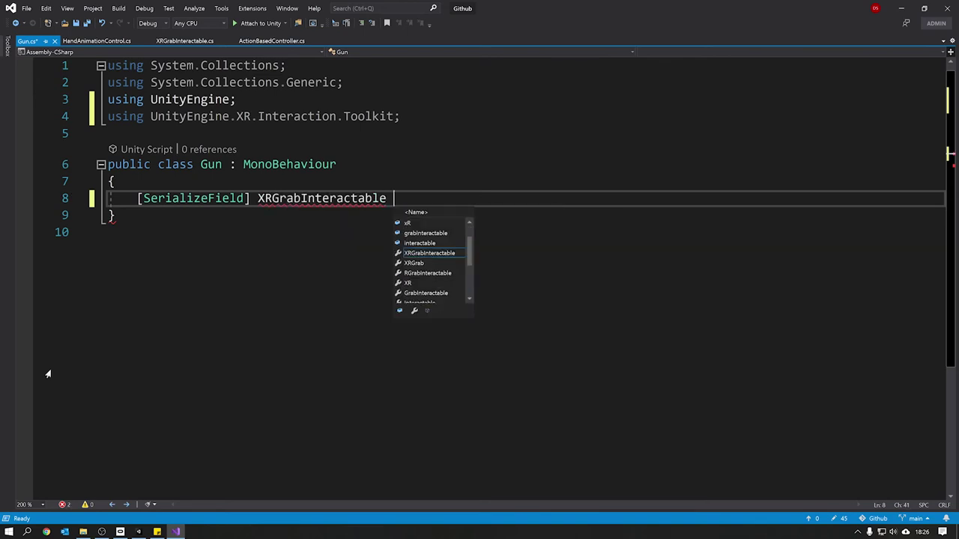
type("gra")
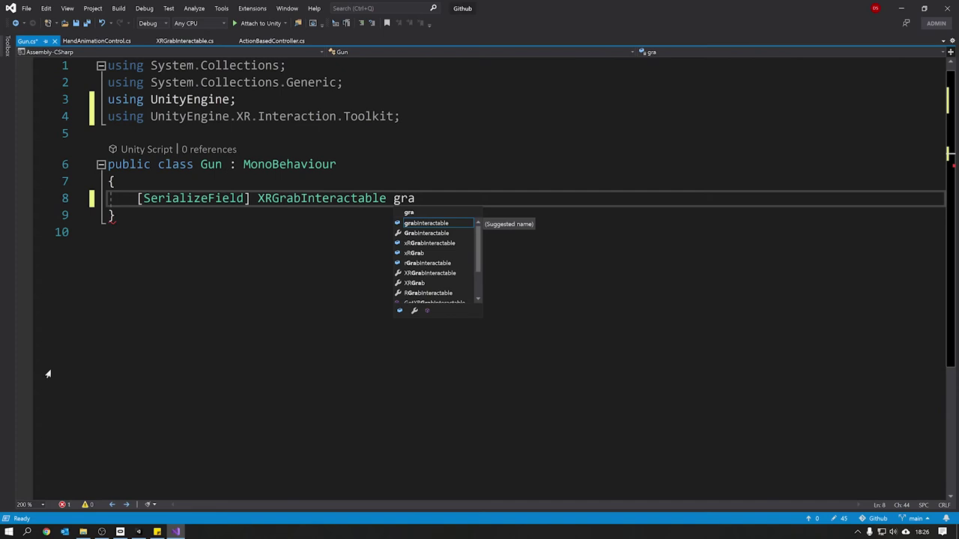
type("binteracble")
key("BackSpace")
key("BackSpace")
key("BackSpace")
key("BackSpace")
key("BackSpace")
key("BackSpace")
key("BackSpace")
key("BackSpace")
key("BackSpace")
key("BackSpace")
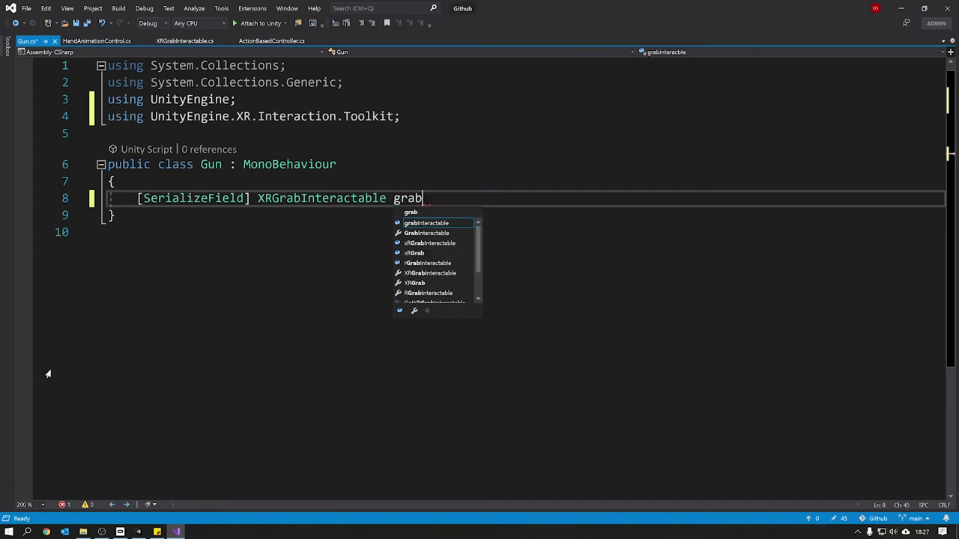